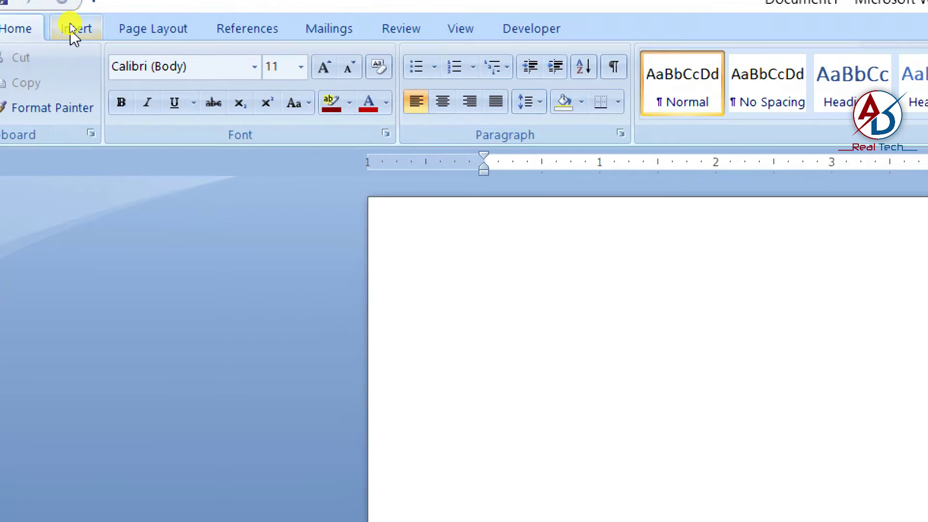
Open the full Symbol chart from Insert > Symbol > More Symbols.
left_click(70, 25)
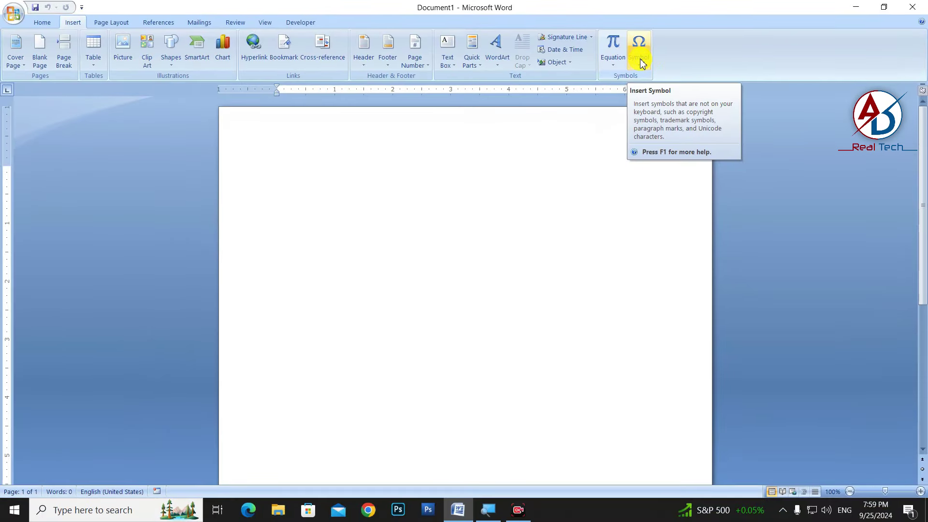
left_click(639, 57)
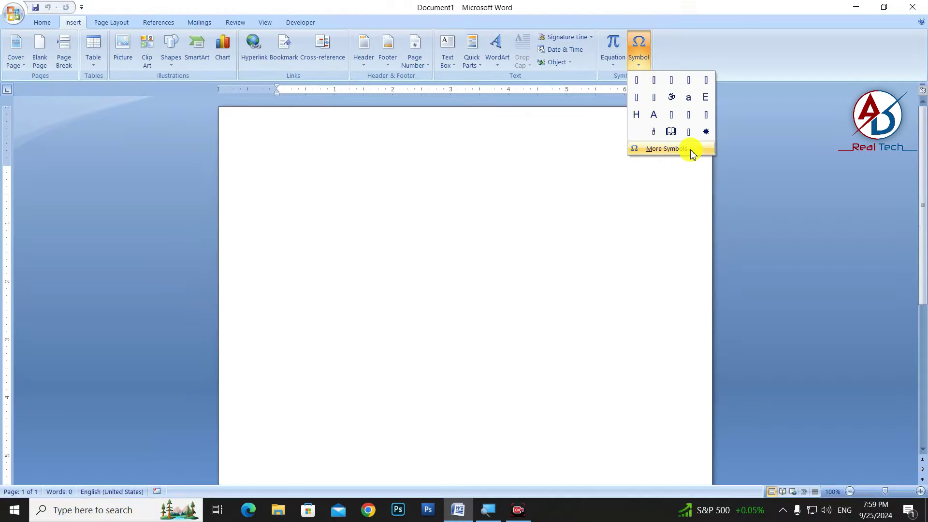
left_click(756, 244)
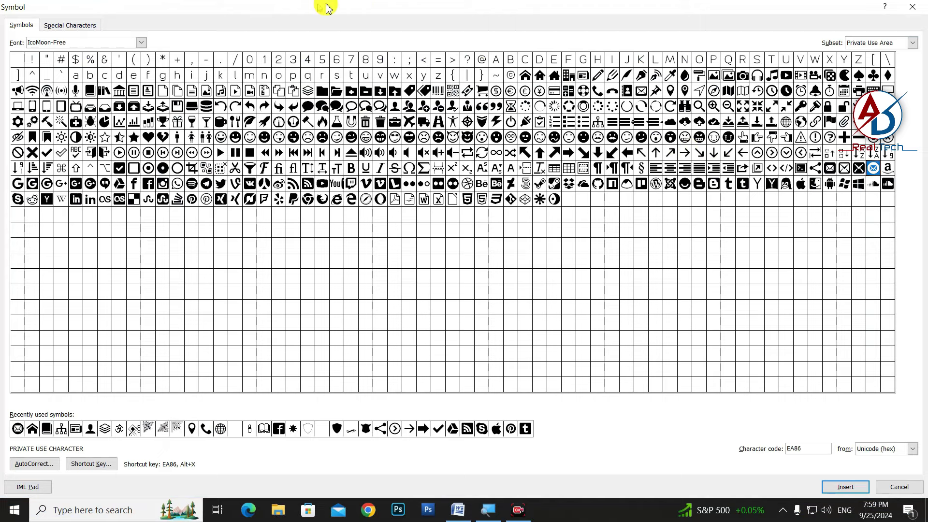
Restore the Symbol dialog to a window, enlarge it and position it over the page.
double_click(407, 10)
mouse_move(475, 151)
left_mouse_down()
mouse_move(489, 152)
mouse_move(479, 152)
left_mouse_up()
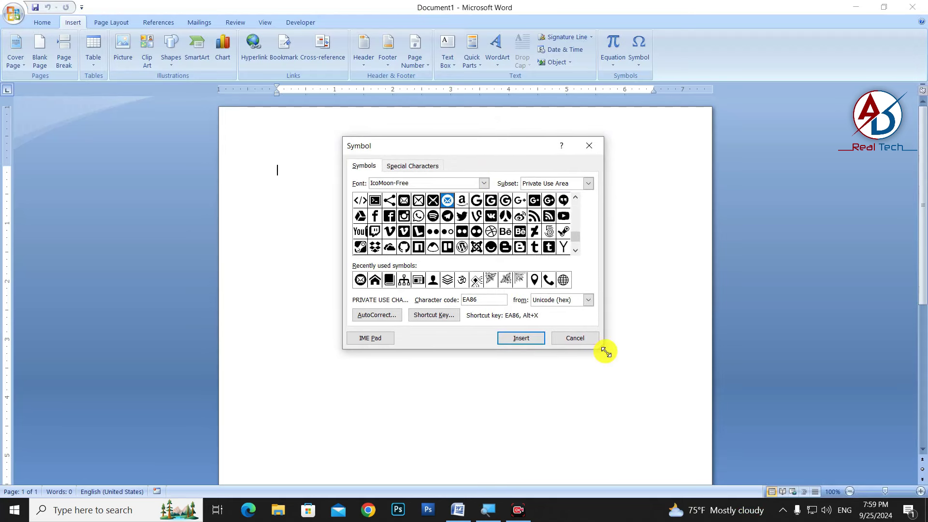
mouse_move(606, 353)
left_mouse_down()
mouse_move(683, 369)
mouse_move(692, 396)
left_mouse_up()
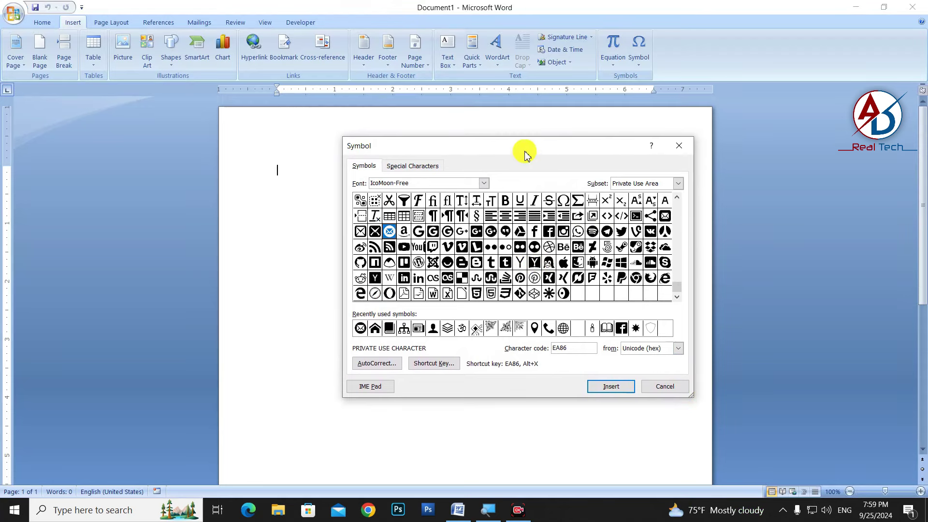
mouse_move(526, 153)
left_mouse_down()
mouse_move(564, 147)
mouse_move(554, 147)
left_mouse_up()
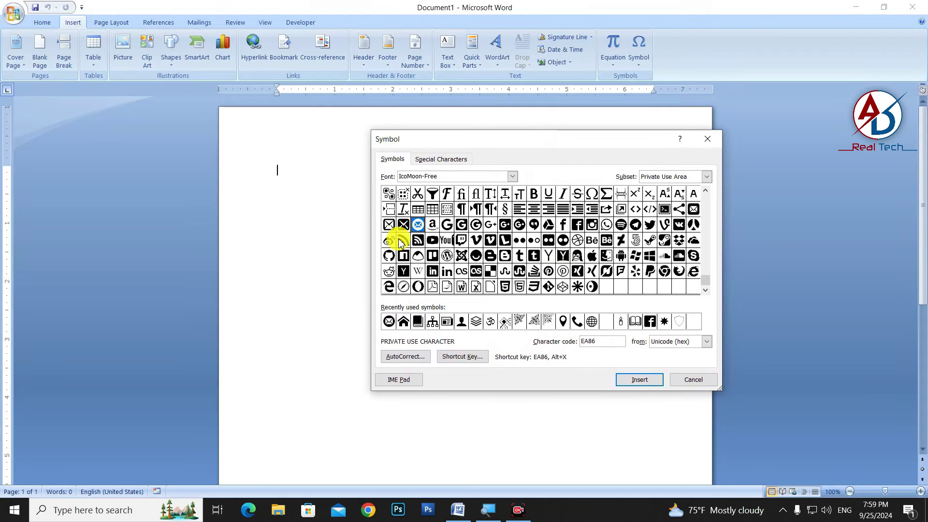
Open the symbol font list and scroll up to the Akruti Image fonts.
left_click(513, 176)
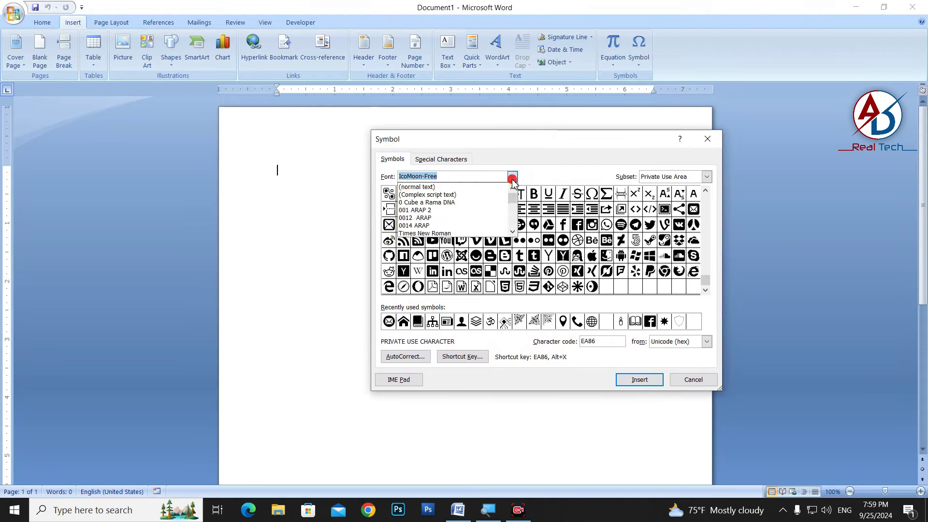
scroll(520, 223, "up", 2)
scroll(514, 215, "up", 5)
scroll(512, 208, "up", 3)
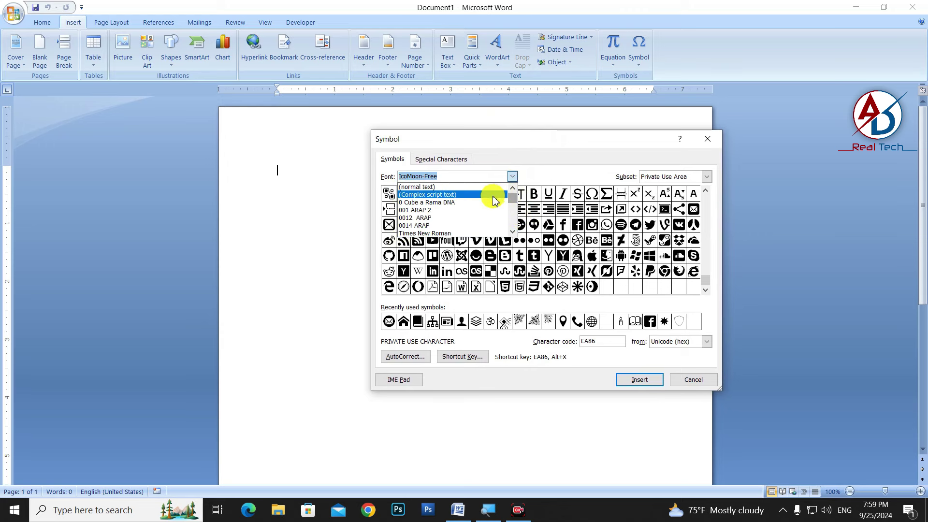
scroll(505, 206, "up", 3)
scroll(492, 205, "up", 3)
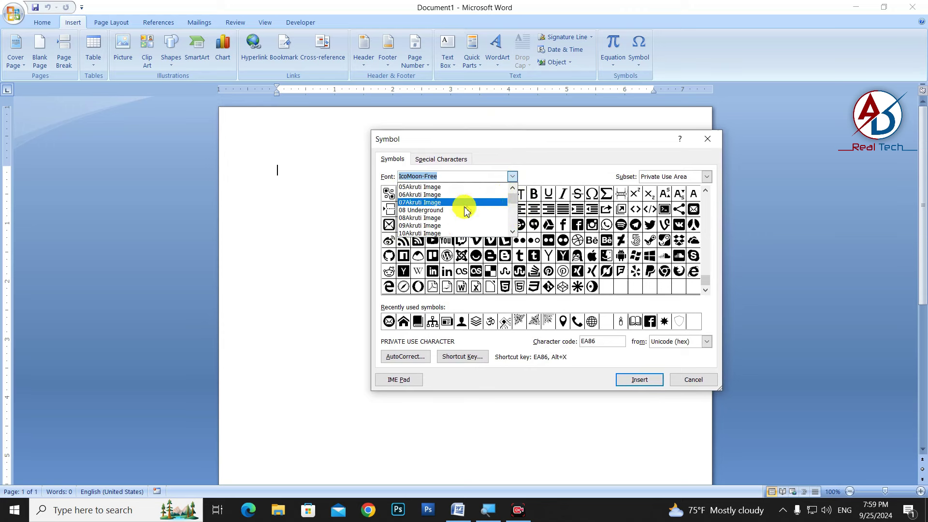
scroll(466, 207, "up", 1)
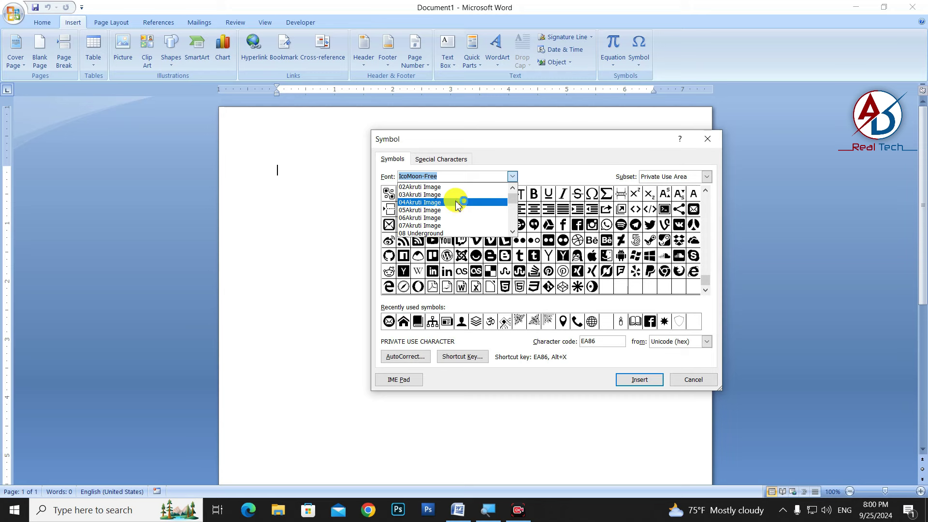
Browse the 02, 03 and 04Akruti Image fonts in the symbol chart.
left_click(415, 187)
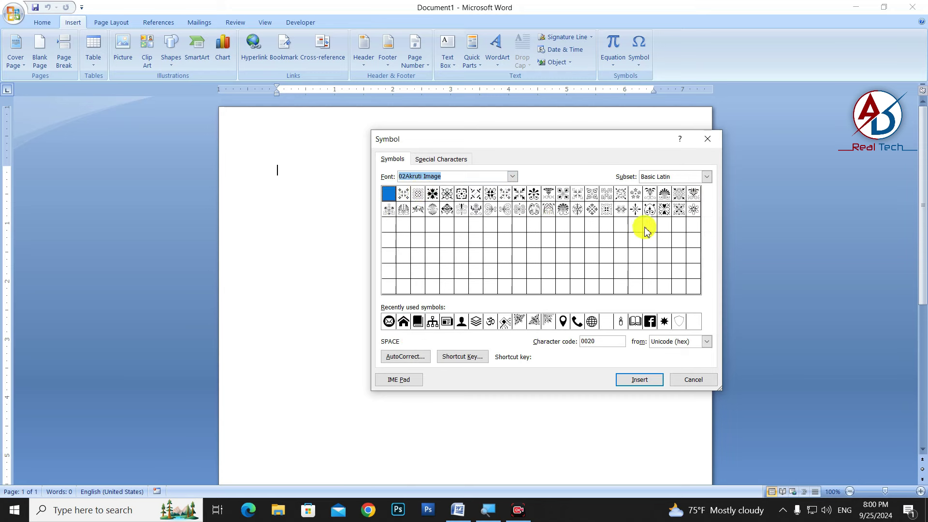
left_click(512, 177)
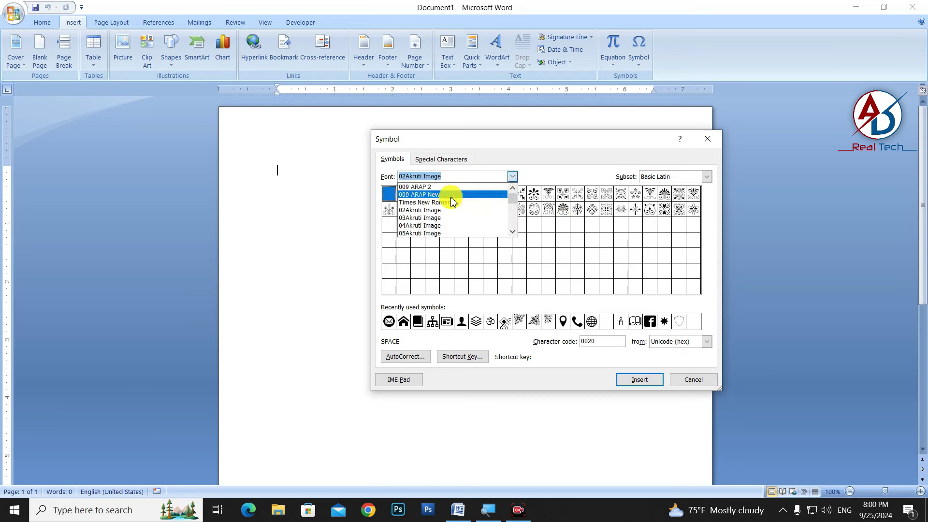
scroll(444, 206, "up", 1)
scroll(445, 206, "down", 1)
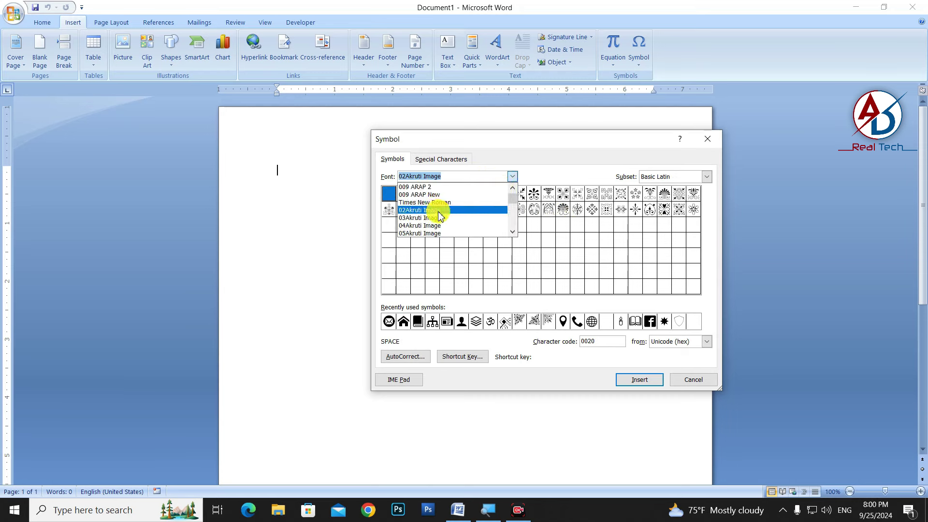
left_click(437, 209)
left_click(512, 177)
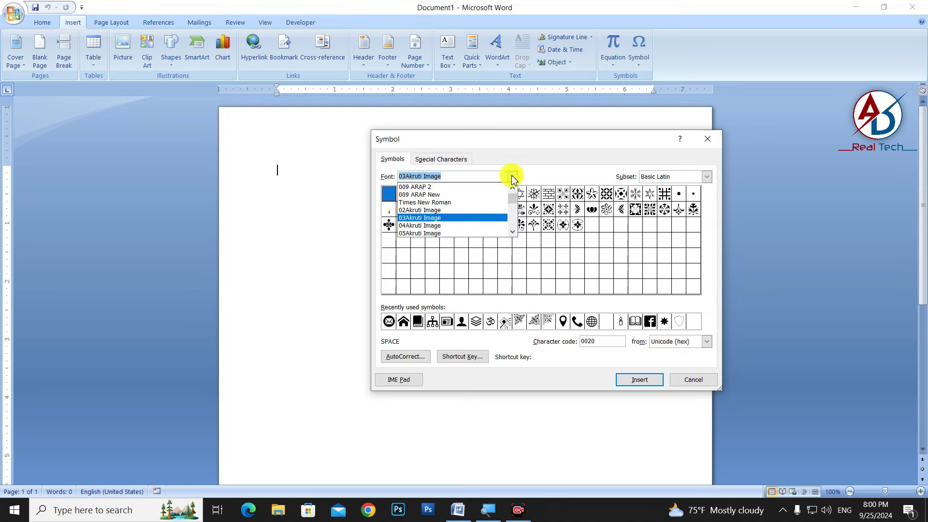
left_click(457, 223)
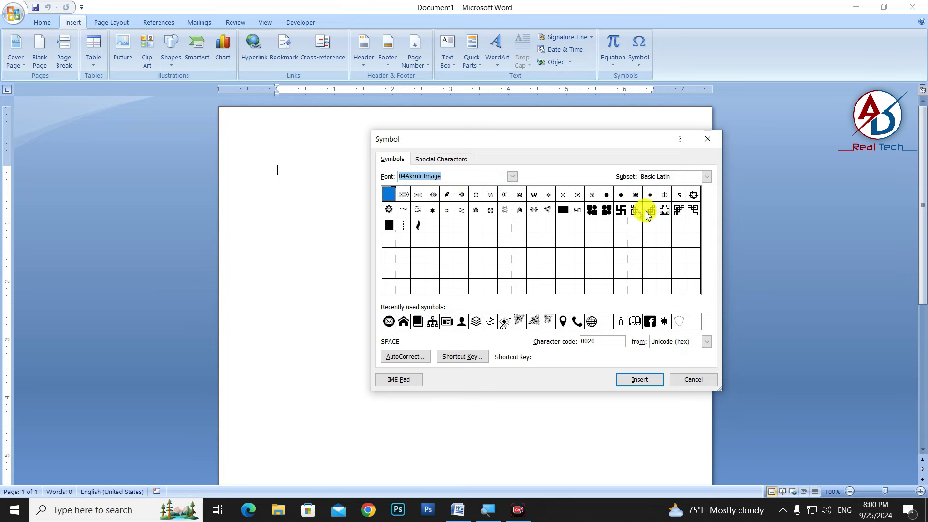
left_click(513, 177)
Insert the elephant glyph (code 0041) from 05Akruti Image and close the dialog.
left_click(458, 234)
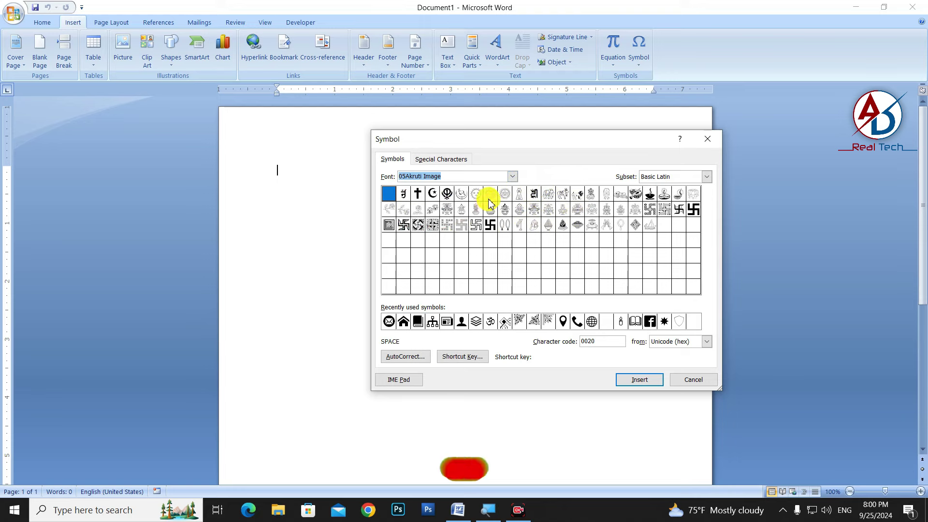
left_click(549, 195)
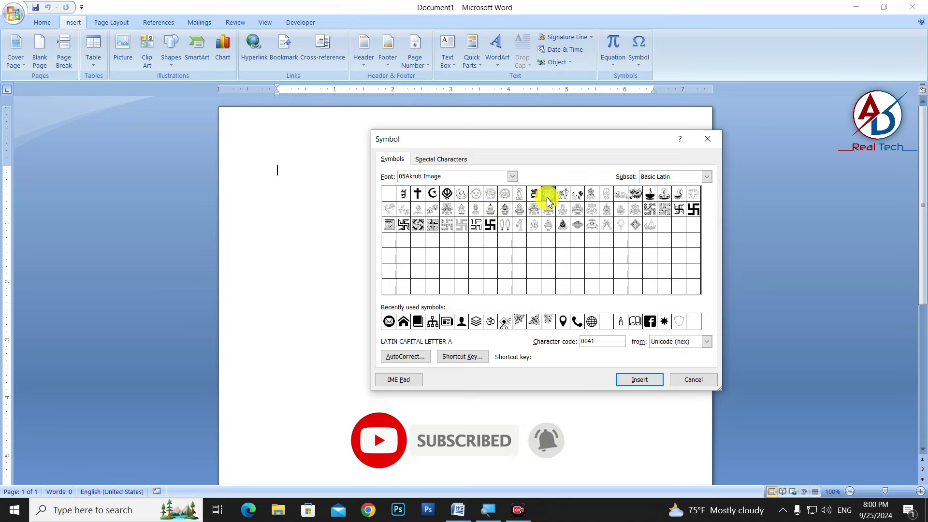
left_click(639, 383)
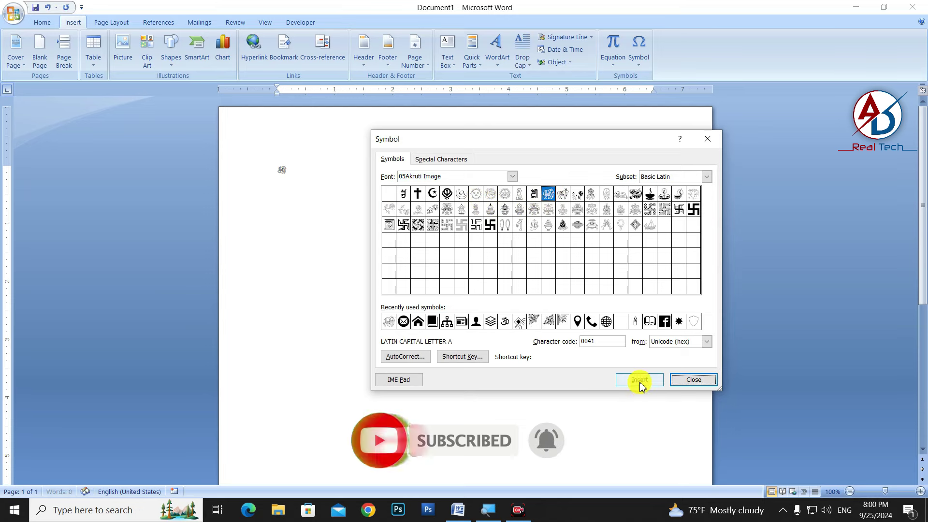
left_click(693, 381)
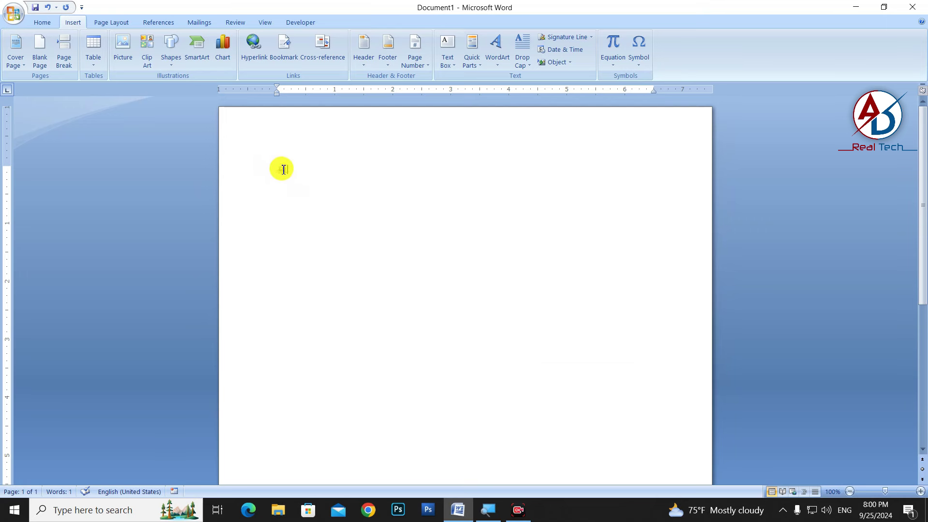
Set the elephant symbol to font size 20 from the Home tab.
left_click_drag(297, 169, 273, 166)
left_click(42, 22)
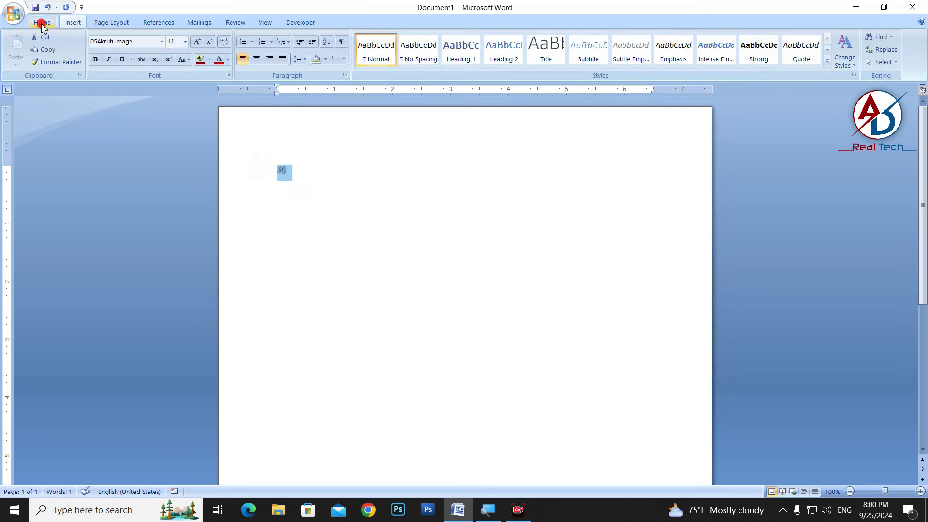
left_click(197, 42)
left_click(197, 42)
left_click(196, 41)
left_click(197, 42)
left_click(197, 41)
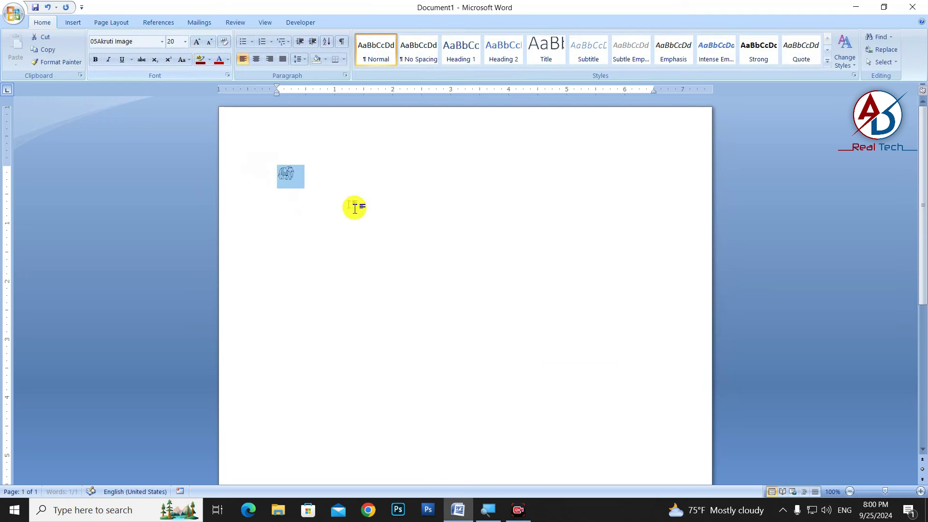
left_click(308, 175)
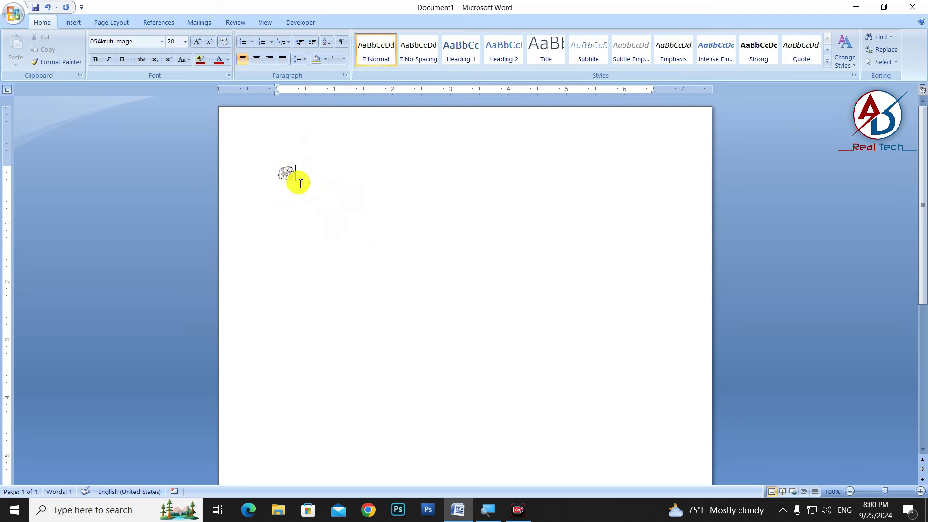
Reselect the enlarged elephant symbol on the page.
mouse_move(282, 177)
left_mouse_down()
mouse_move(302, 173)
mouse_move(300, 182)
left_mouse_up()
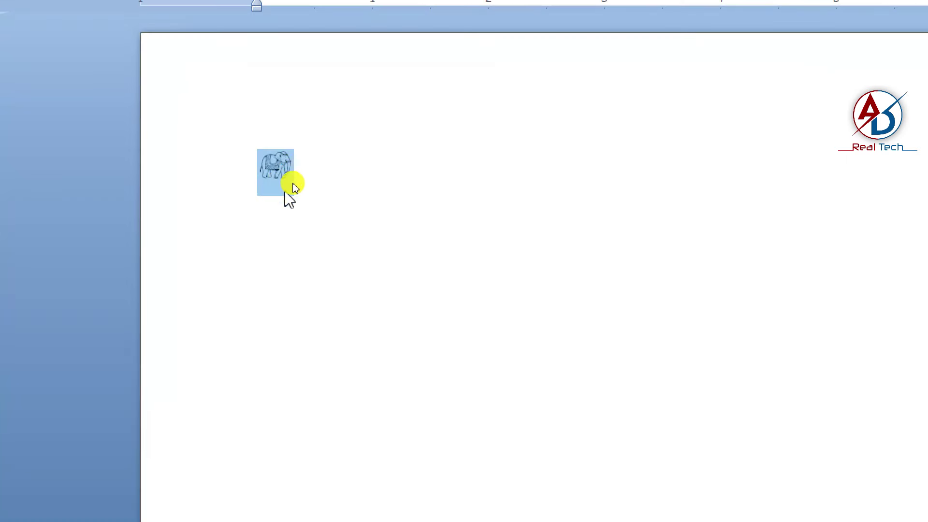
left_click(292, 177)
left_click_drag(280, 175, 310, 176)
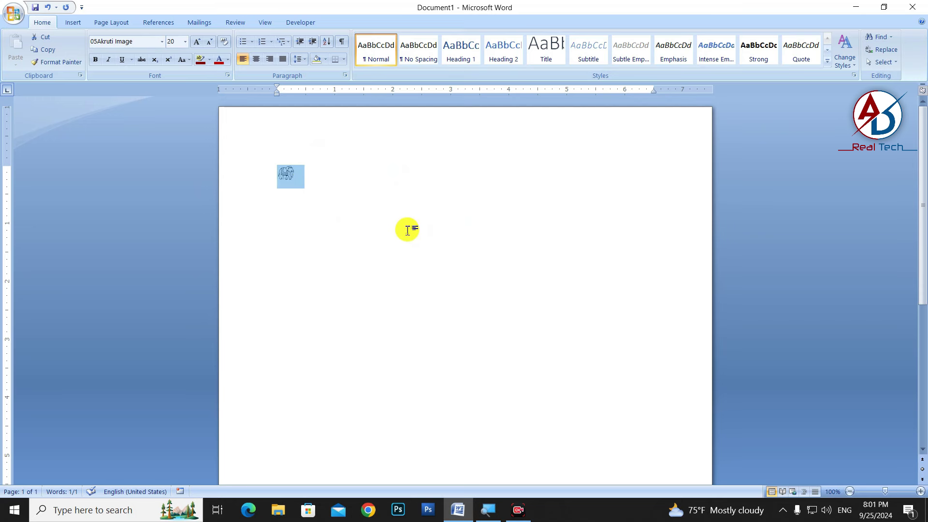
left_click(286, 180)
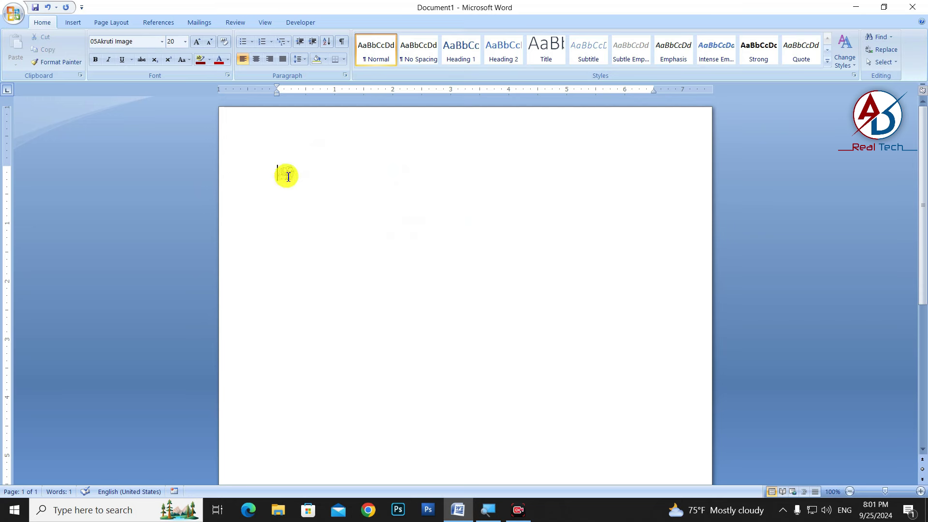
left_click_drag(281, 174, 297, 172)
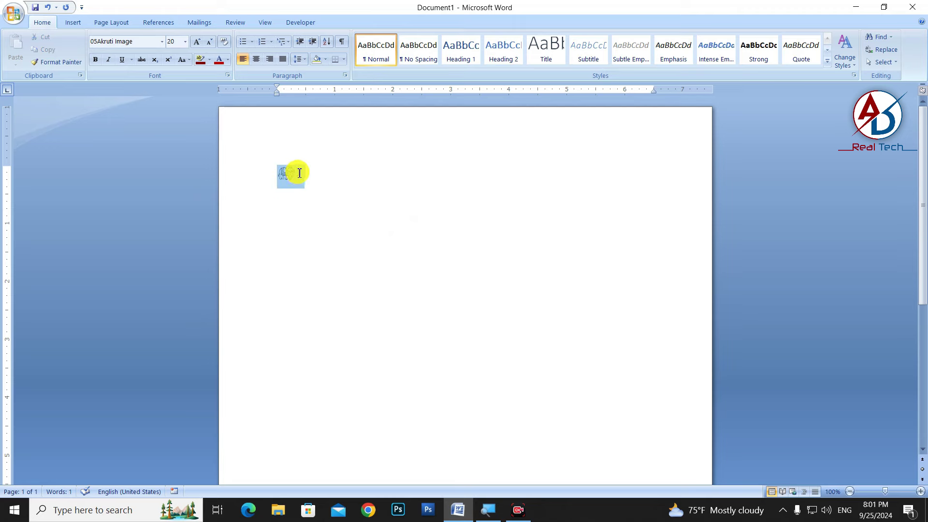
left_click(73, 22)
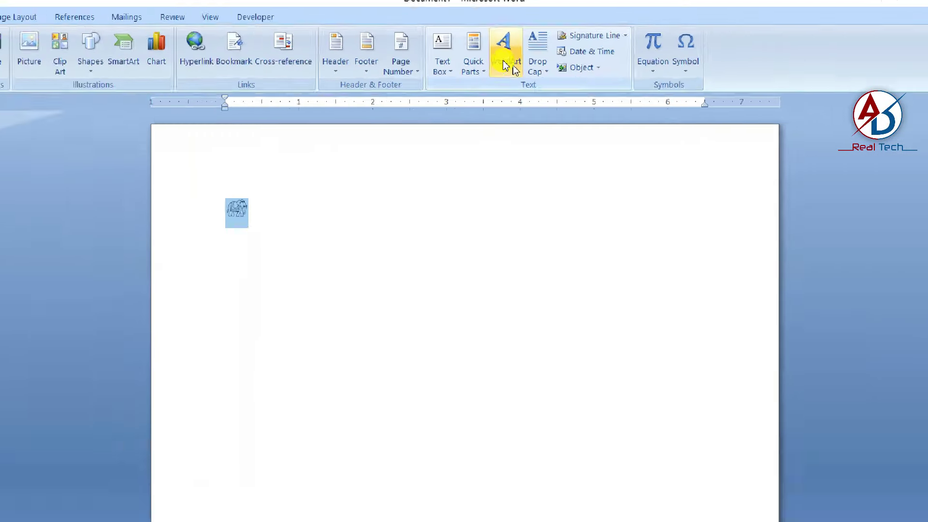
Convert the elephant into first-style WordArt in the 05Akruti Image font, size 36.
left_click(505, 65)
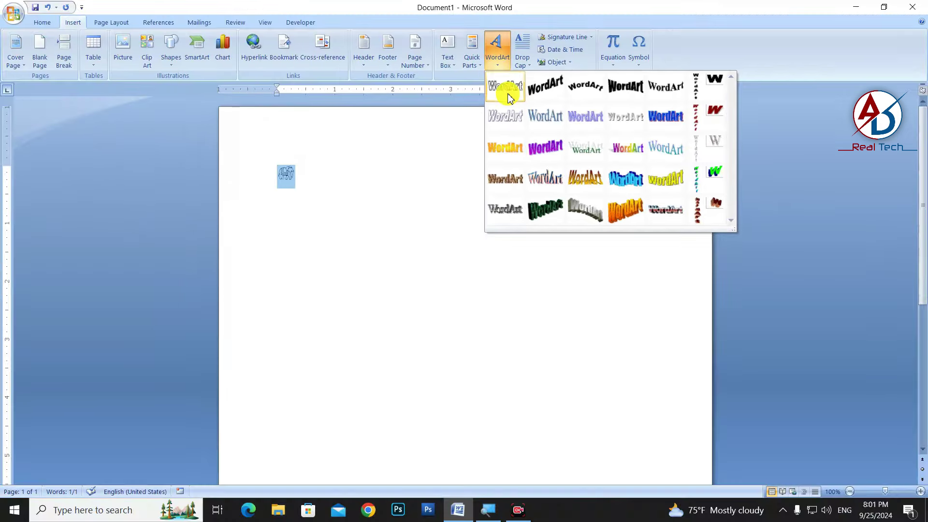
left_click(508, 95)
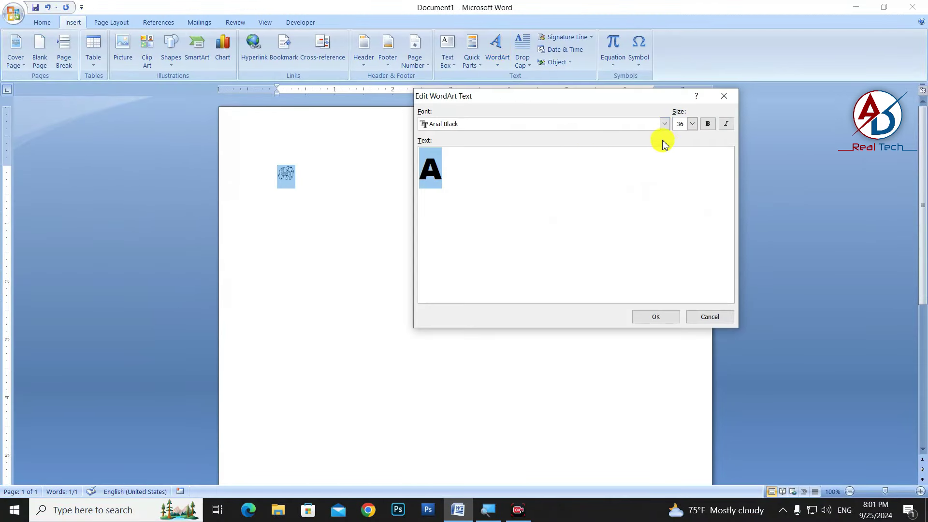
left_click(666, 125)
left_click_drag(666, 151, 665, 148)
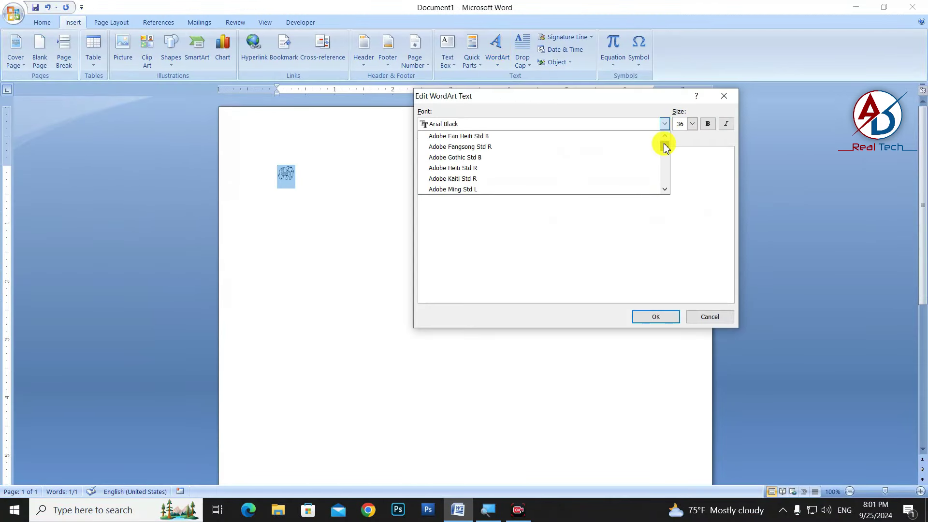
scroll(666, 145, "down", 15)
scroll(556, 142, "up", 5)
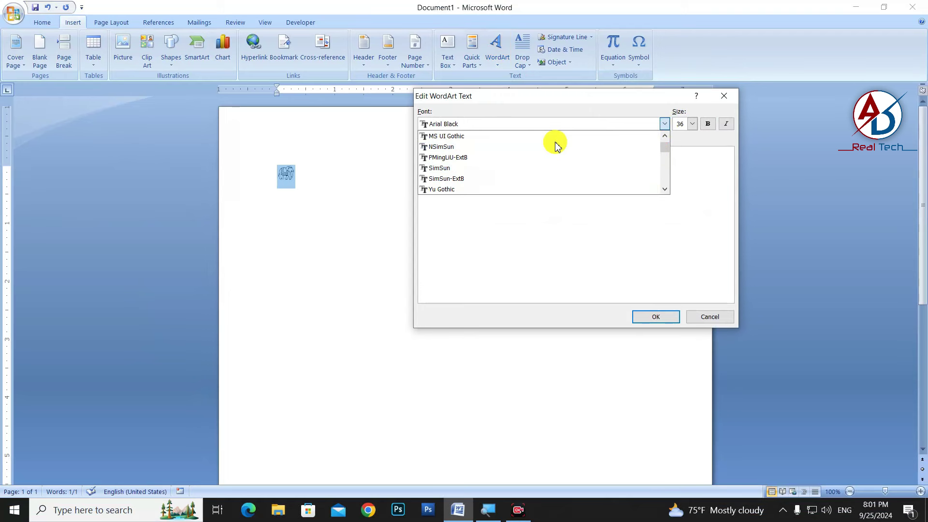
scroll(556, 145, "up", 5)
scroll(556, 145, "up", 5)
scroll(551, 164, "up", 5)
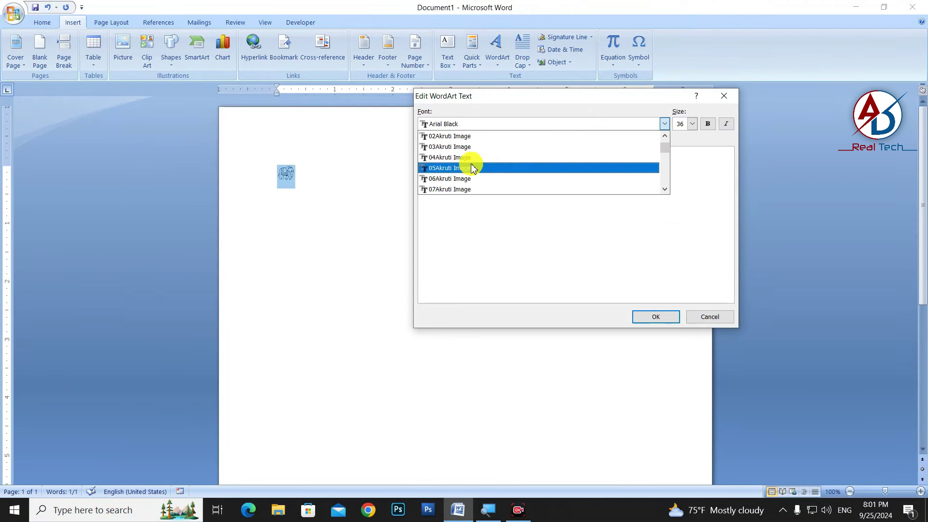
left_click(466, 168)
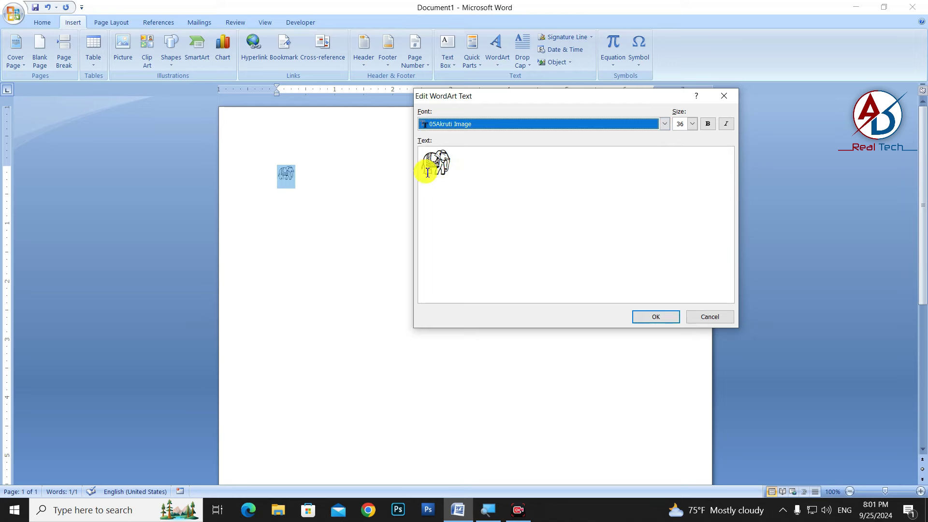
left_click(670, 317)
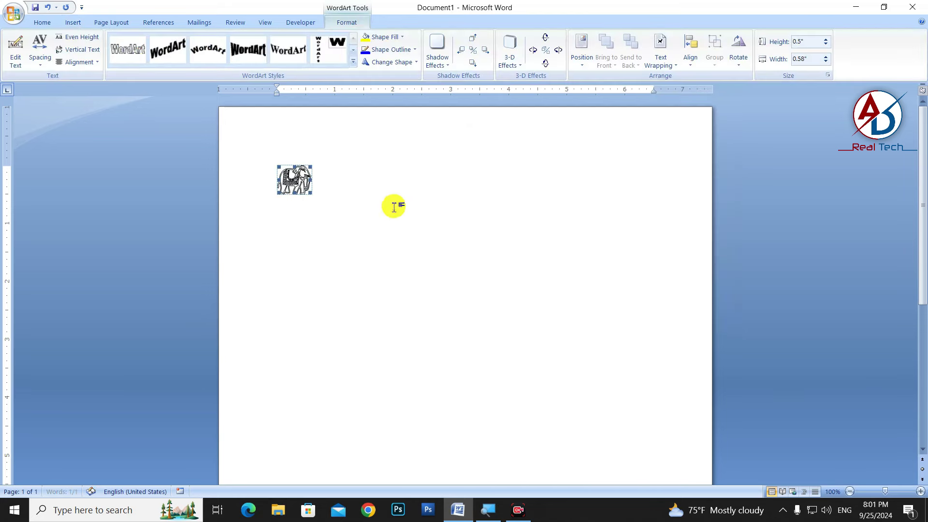
Float the elephant in front of text and resize it to 1.37" by 1.6".
left_click(660, 50)
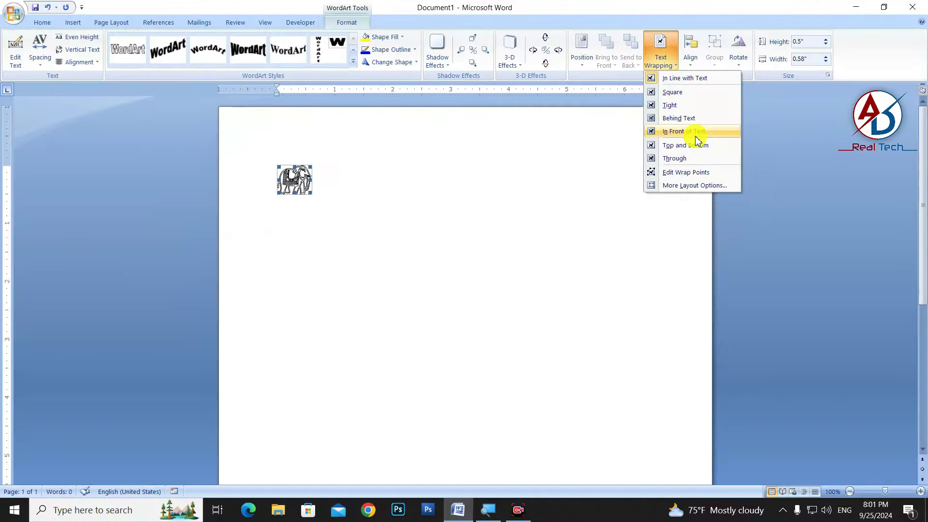
left_click(695, 134)
left_click_drag(293, 179, 394, 190)
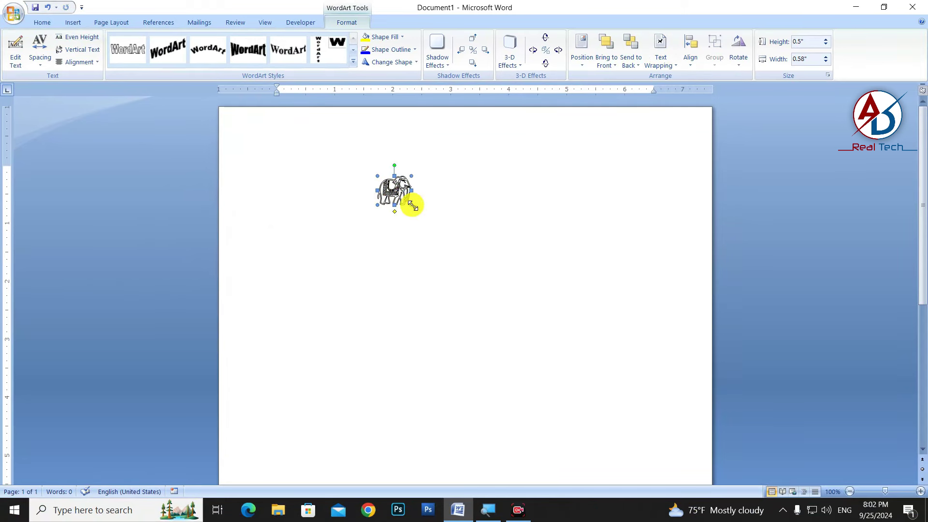
left_click_drag(412, 205, 509, 286)
mouse_move(468, 220)
left_mouse_down()
mouse_move(391, 184)
mouse_move(377, 191)
left_mouse_up()
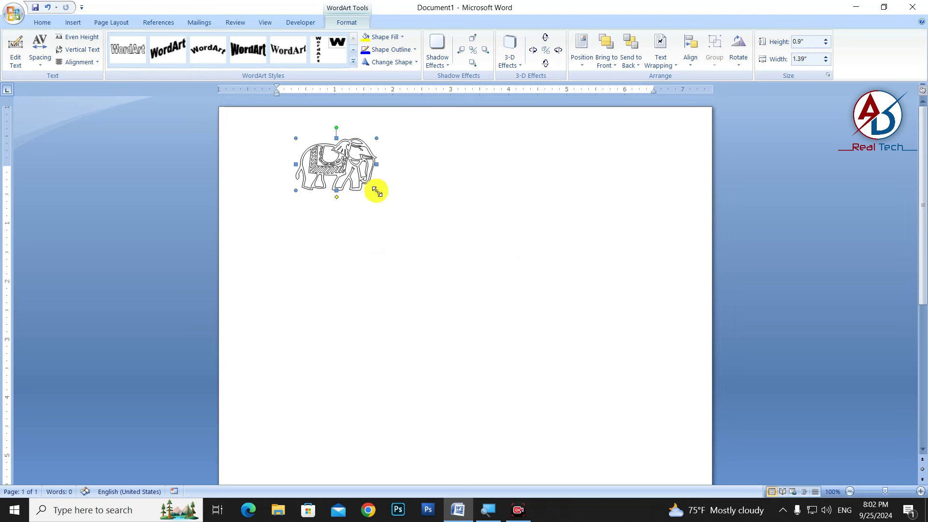
key("ctrl+z")
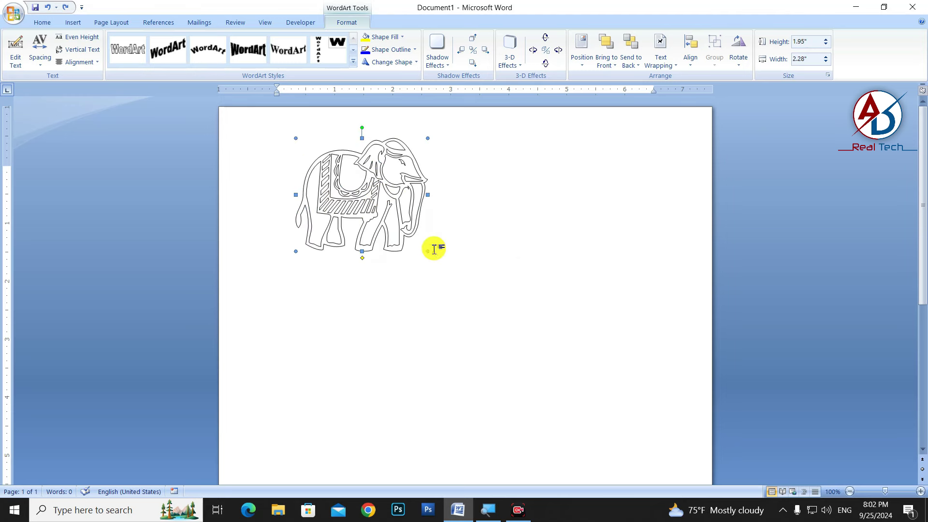
left_click_drag(429, 250, 390, 218)
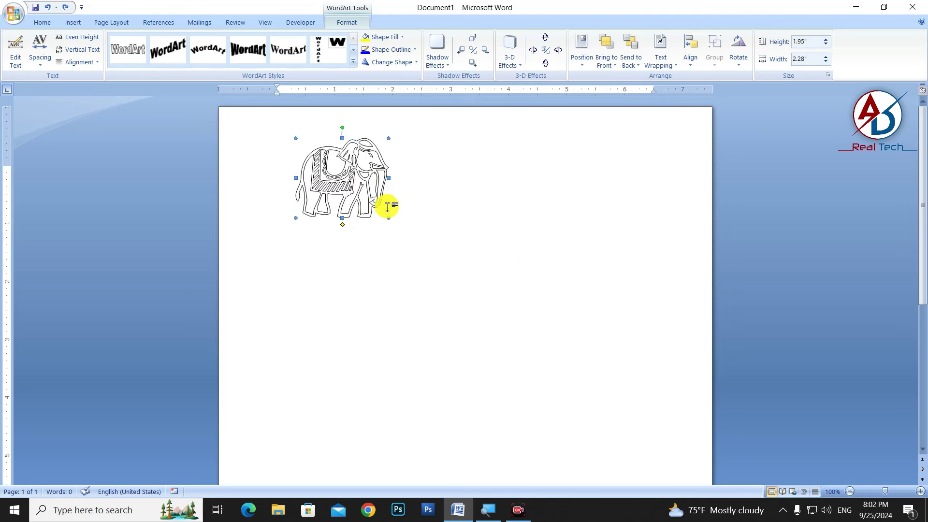
Give the elephant a dark red fill and outline and move it to the upper right.
left_click(384, 37)
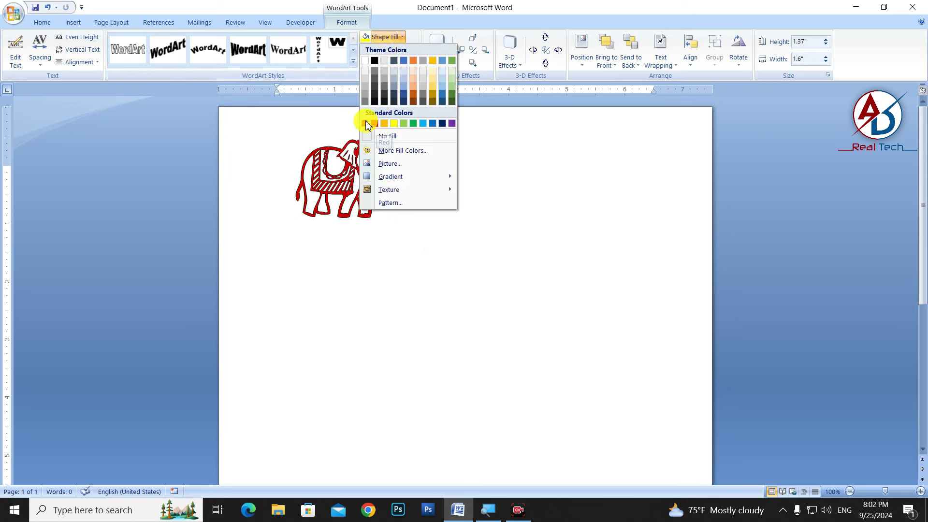
left_click(366, 123)
left_click(392, 49)
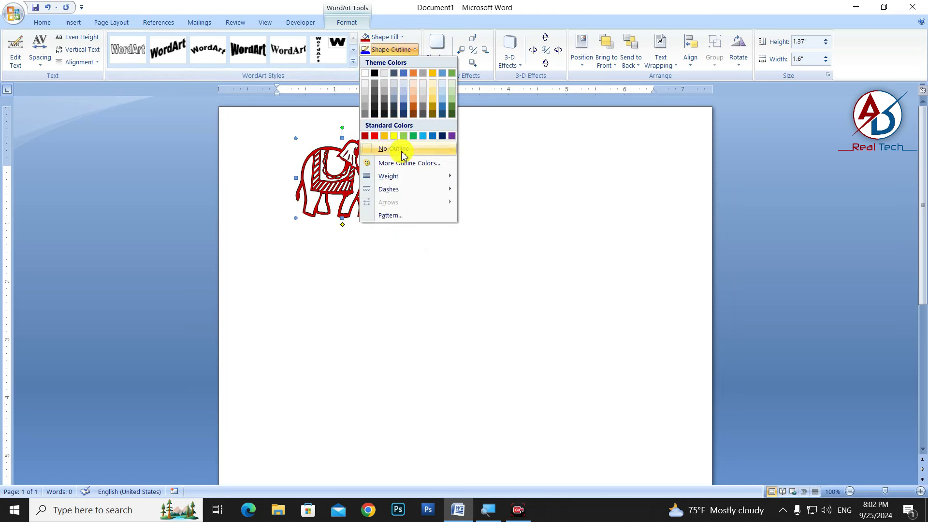
left_click(366, 137)
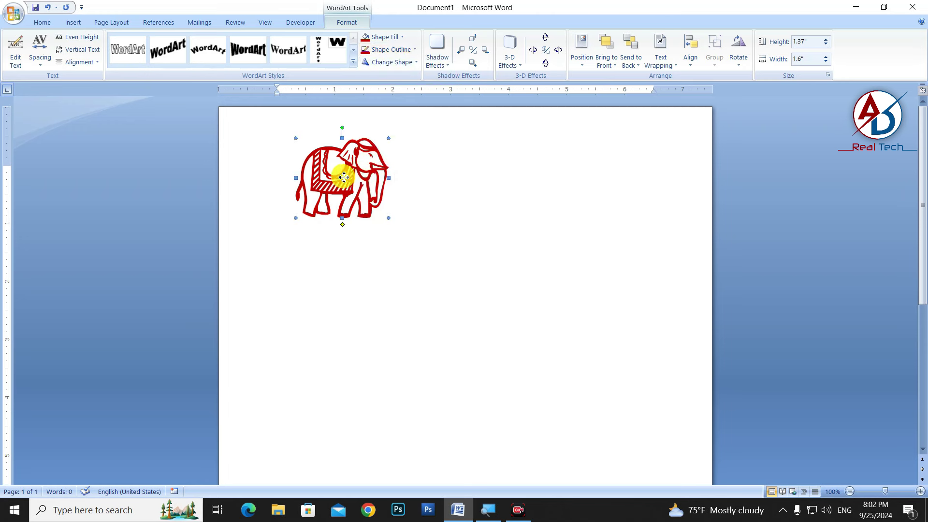
mouse_move(343, 177)
left_mouse_down()
mouse_move(329, 180)
mouse_move(540, 192)
left_mouse_up()
left_click(393, 50)
left_click(395, 149)
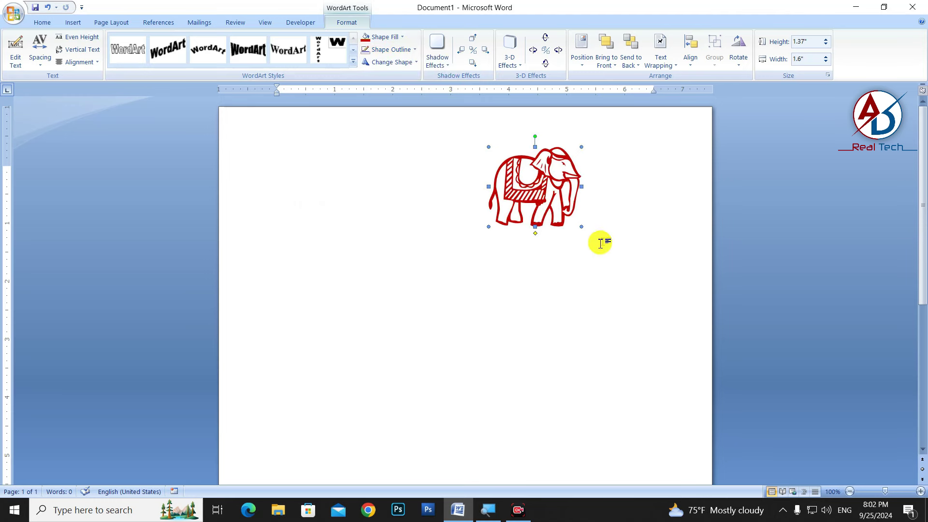
left_click(507, 283)
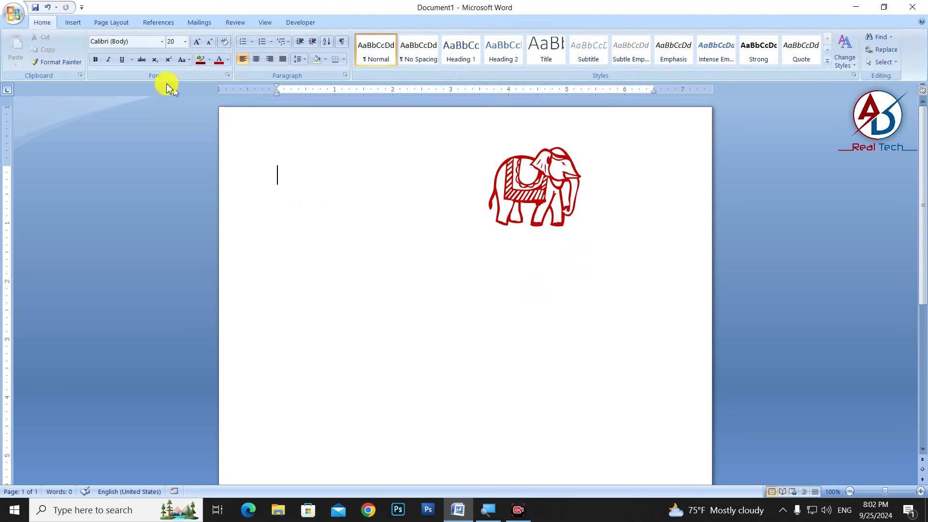
left_click(77, 28)
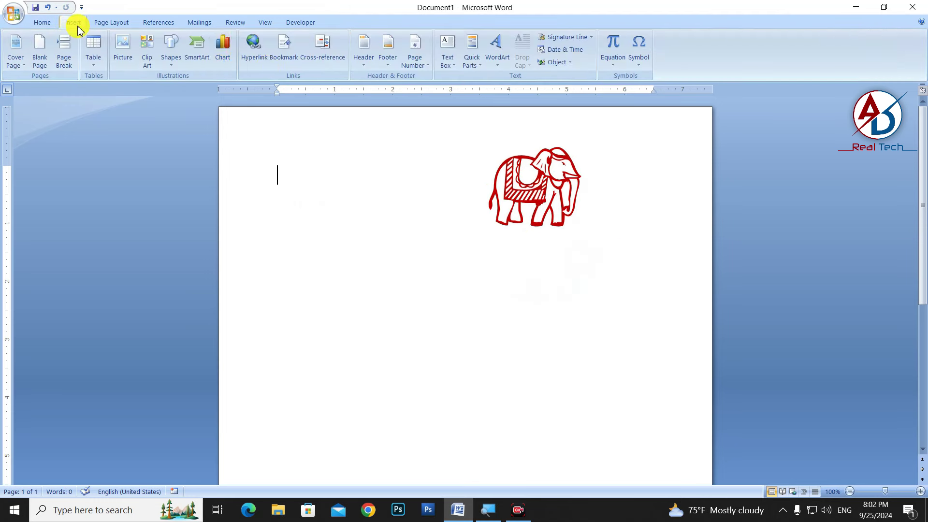
Insert the drum symbol (character G) from the 05Akruti Image font.
left_click(637, 54)
left_click(654, 148)
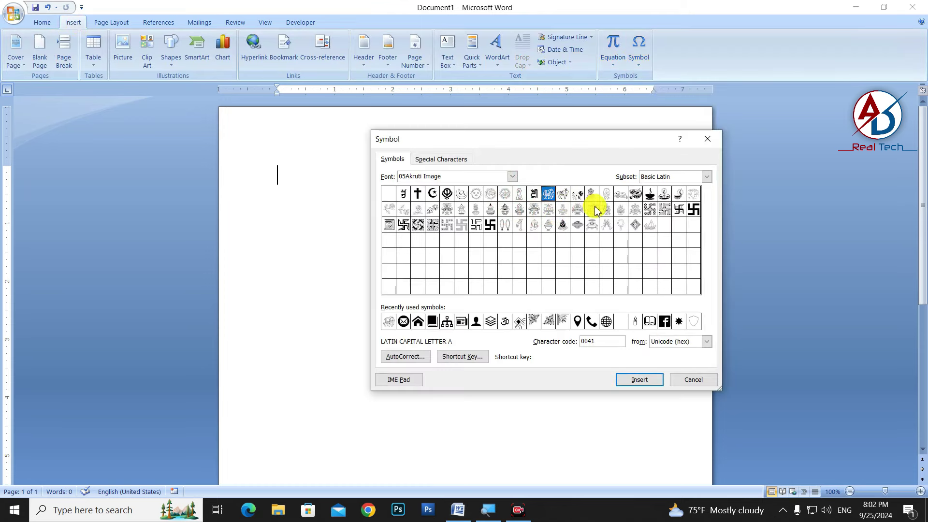
left_click(639, 195)
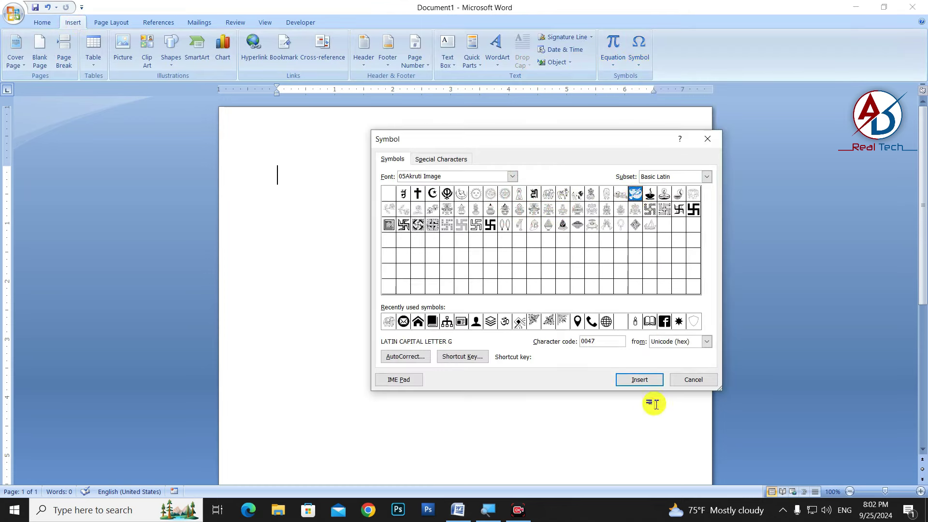
left_click(640, 380)
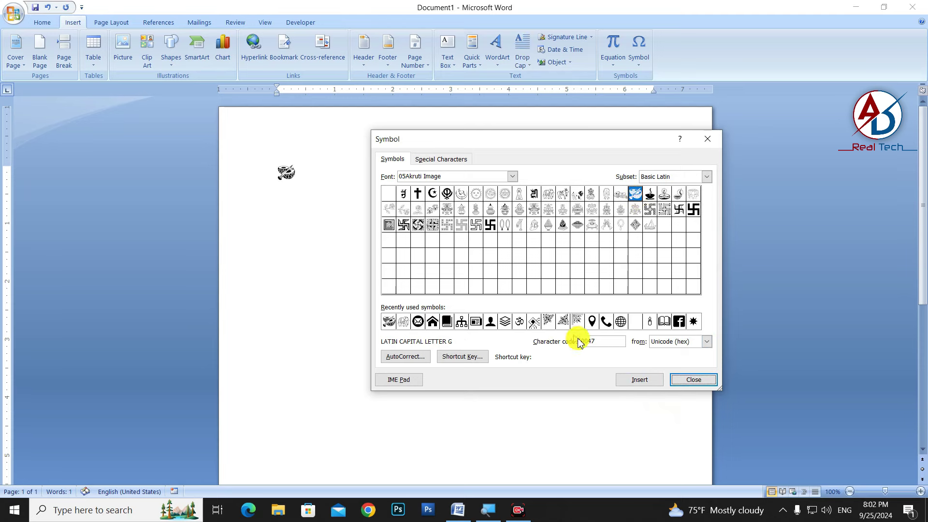
left_click(679, 380)
Convert the drum into first-style WordArt in the 05Akruti Image font, size 36.
double_click(286, 173)
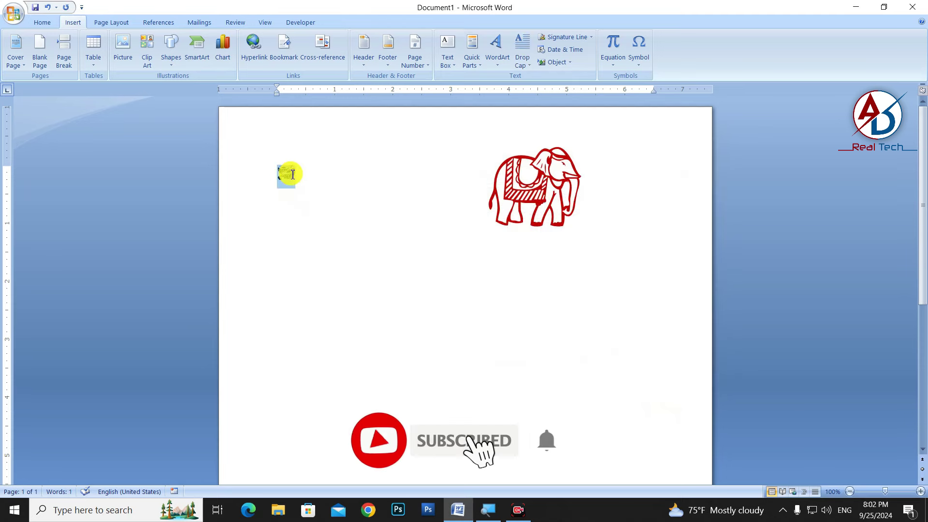
left_click(497, 54)
left_click(504, 87)
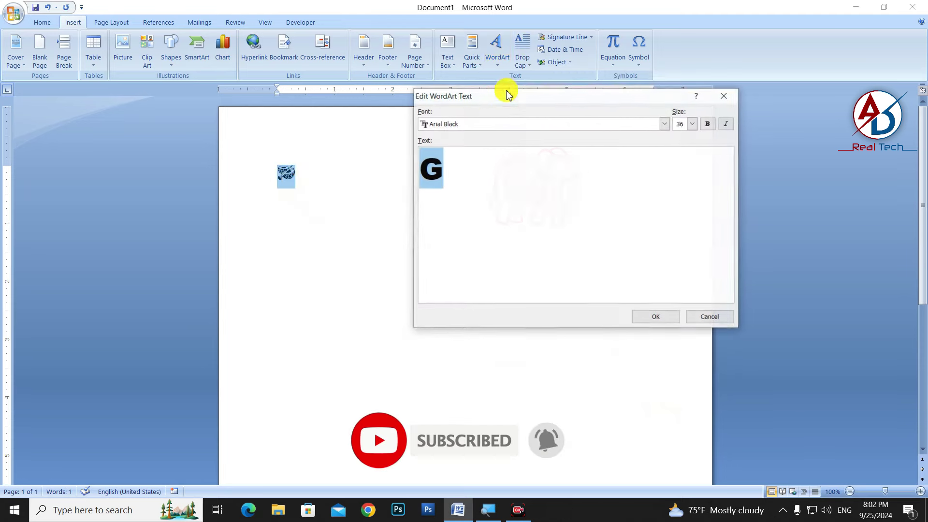
left_click(469, 124)
scroll(473, 138, "up", 3)
scroll(476, 139, "up", 3)
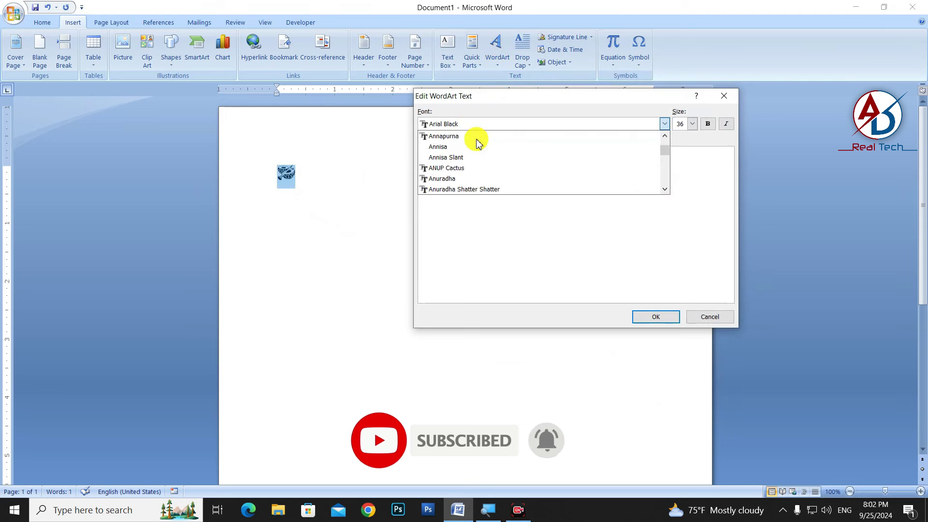
scroll(475, 140, "up", 2)
scroll(475, 141, "up", 2)
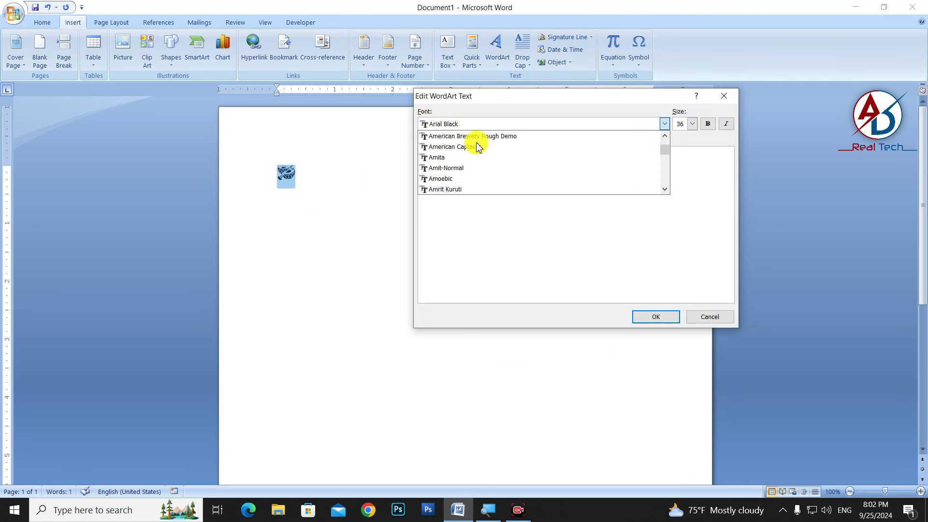
scroll(476, 159, "up", 2)
scroll(477, 164, "up", 1)
scroll(477, 160, "up", 2)
scroll(478, 159, "up", 2)
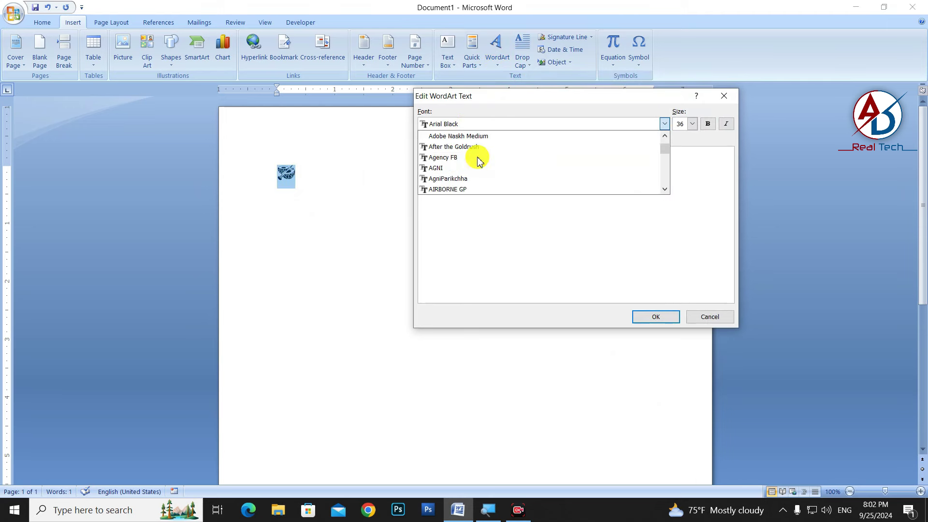
scroll(477, 159, "up", 2)
scroll(478, 159, "up", 2)
scroll(478, 160, "up", 2)
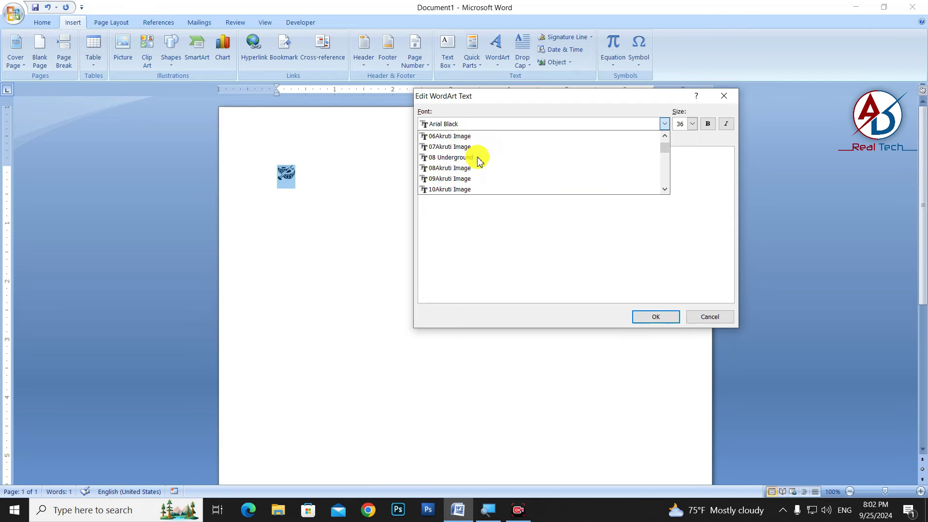
scroll(447, 157, "up", 1)
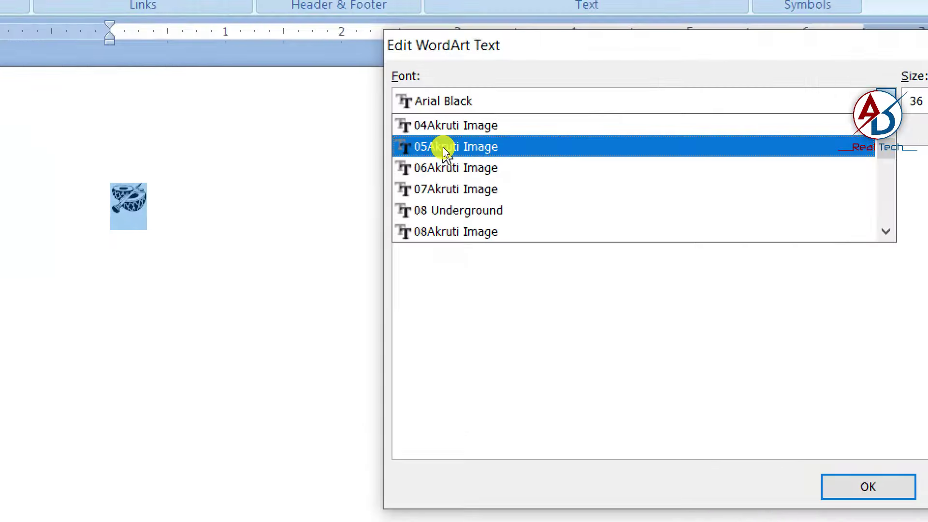
left_click(445, 146)
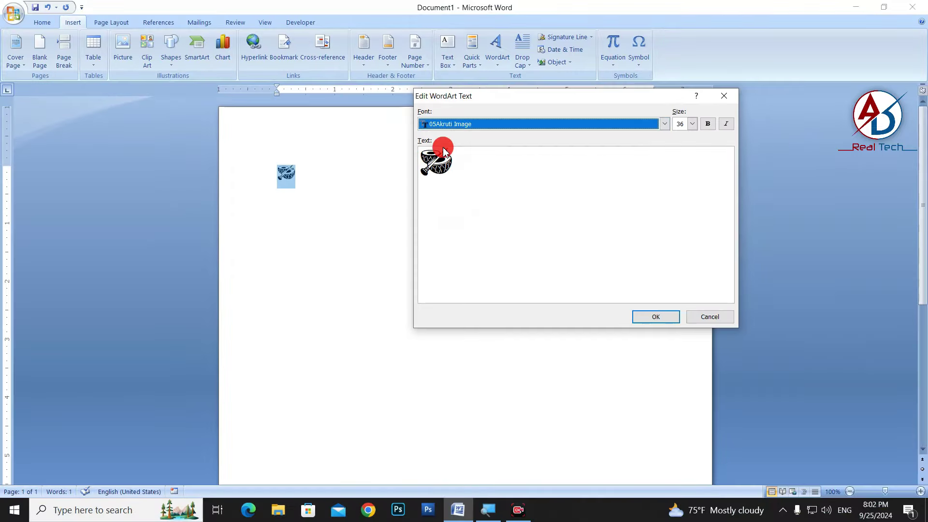
left_click(649, 319)
Float the drum in front of text and enlarge it to 0.96" by 1.12".
left_click(661, 55)
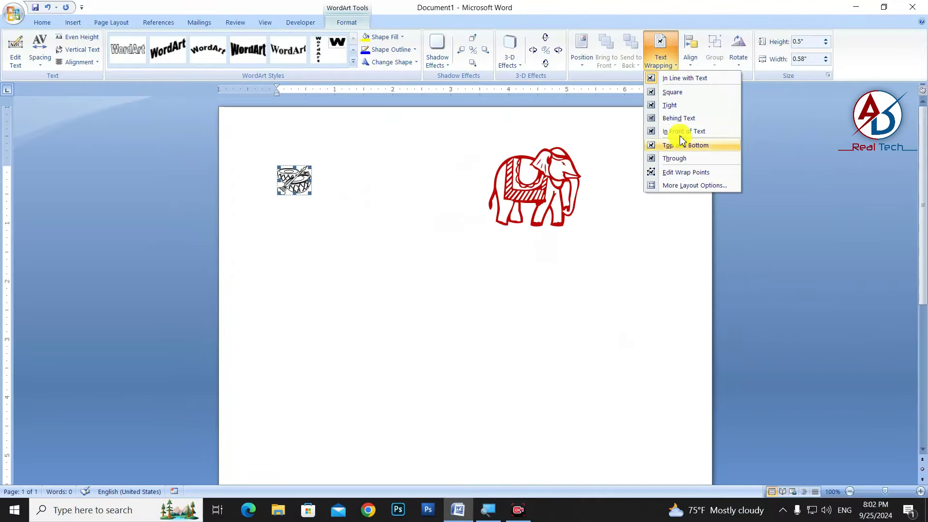
left_click(679, 131)
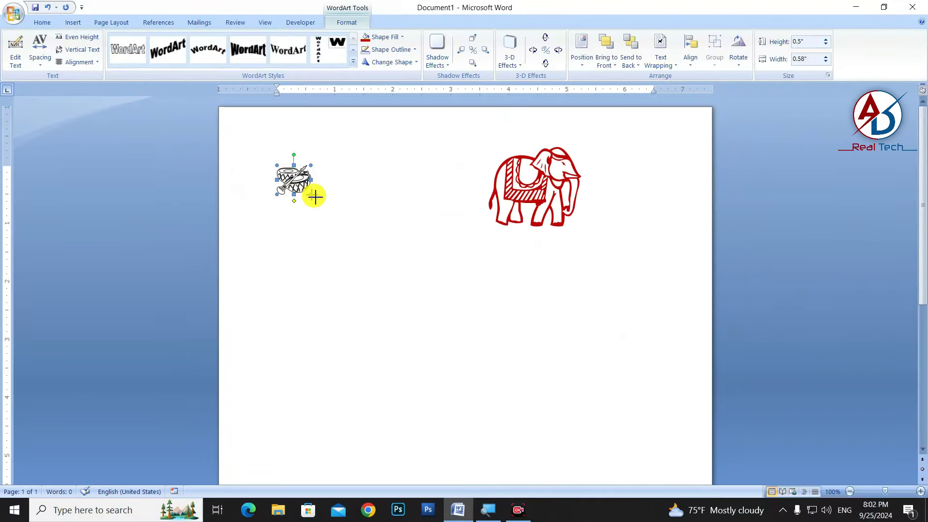
left_click_drag(315, 196, 342, 221)
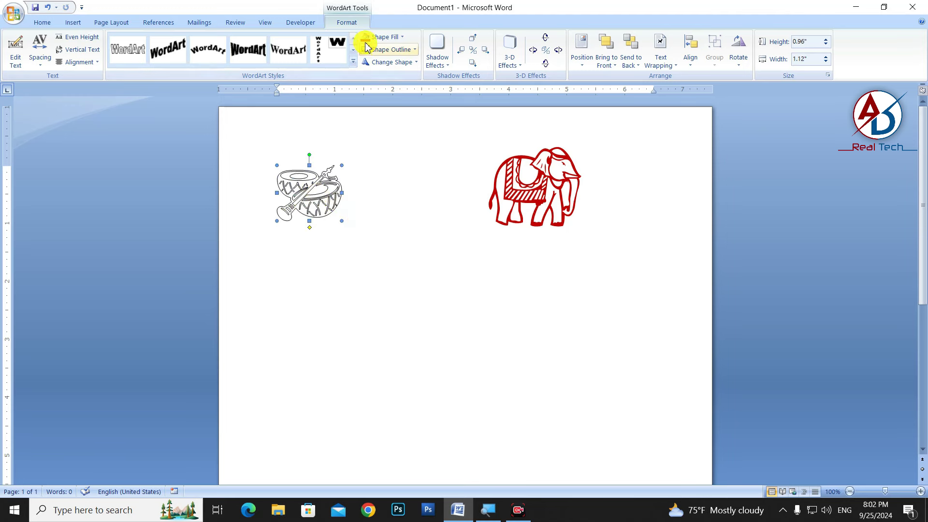
Fill the drum blue, remove its outline, and place it right of the elephant.
left_click(387, 37)
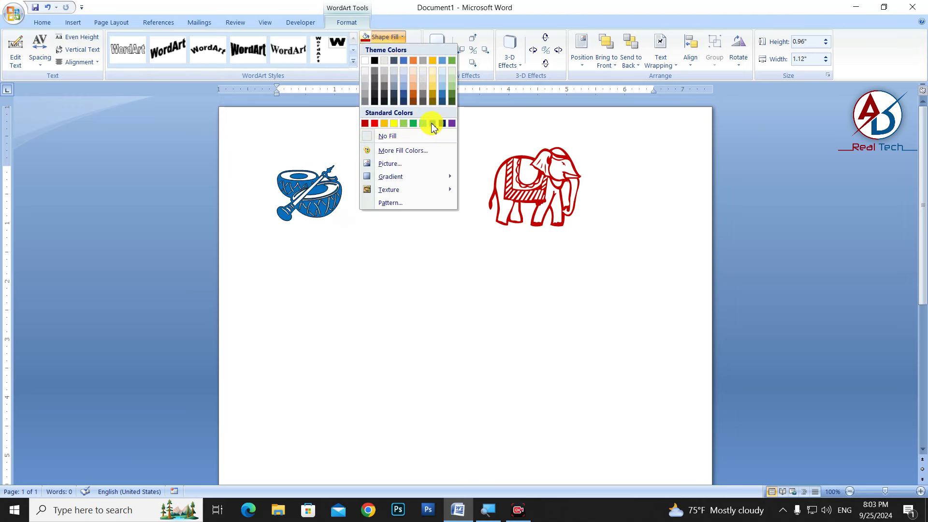
left_click(432, 124)
left_click(390, 49)
left_click(395, 148)
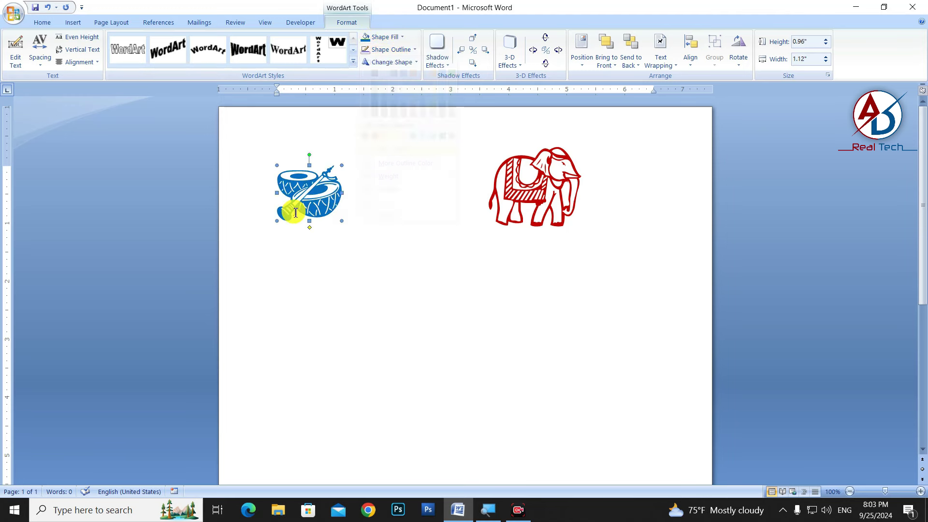
left_click_drag(295, 213, 633, 195)
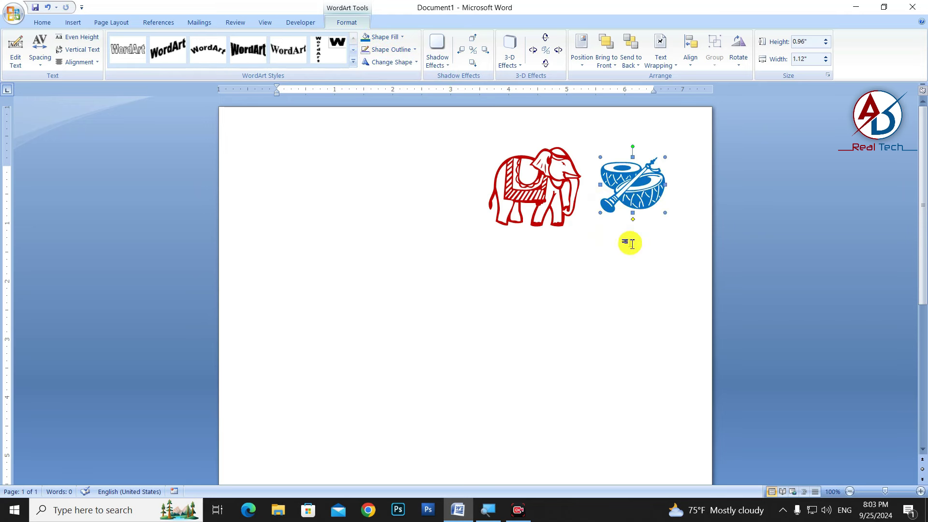
left_click(334, 202)
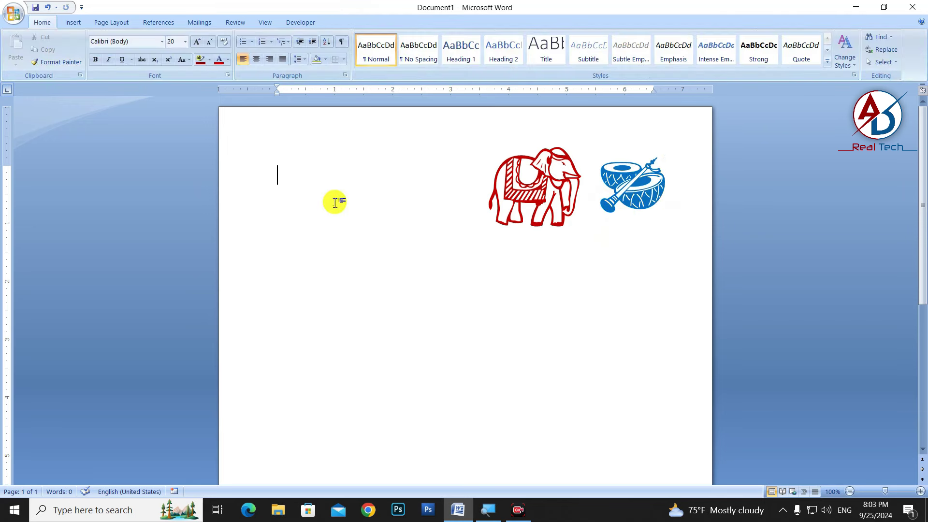
Insert the kalash glyph (code 0054) from 05Akruti Image at the page's top left.
left_click(72, 23)
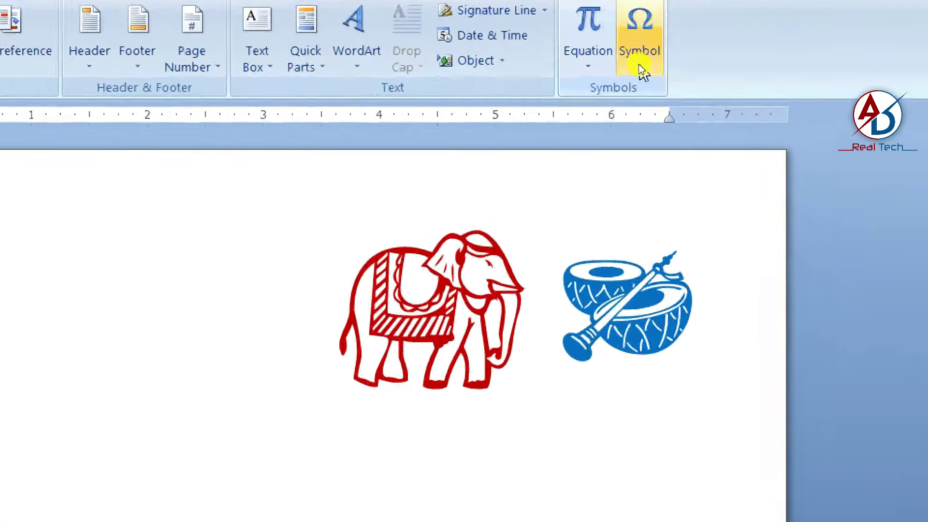
left_click(634, 68)
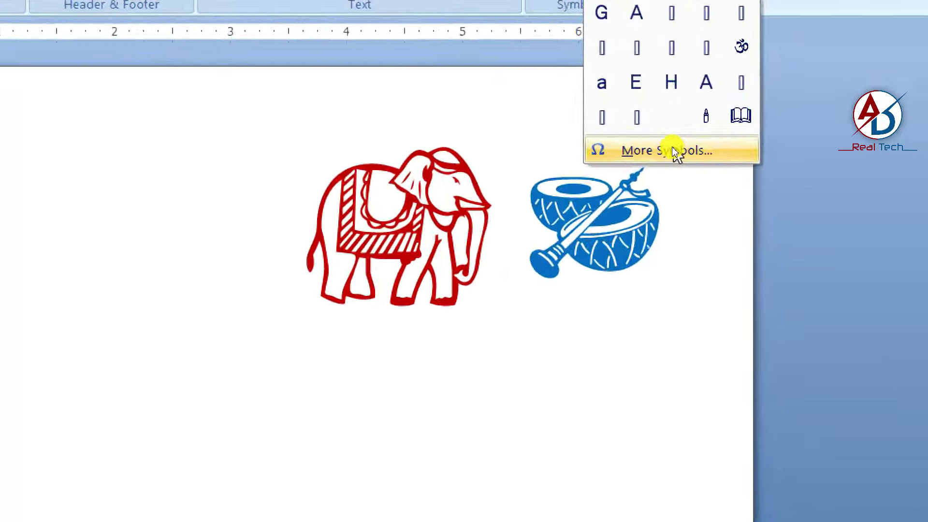
left_click(676, 152)
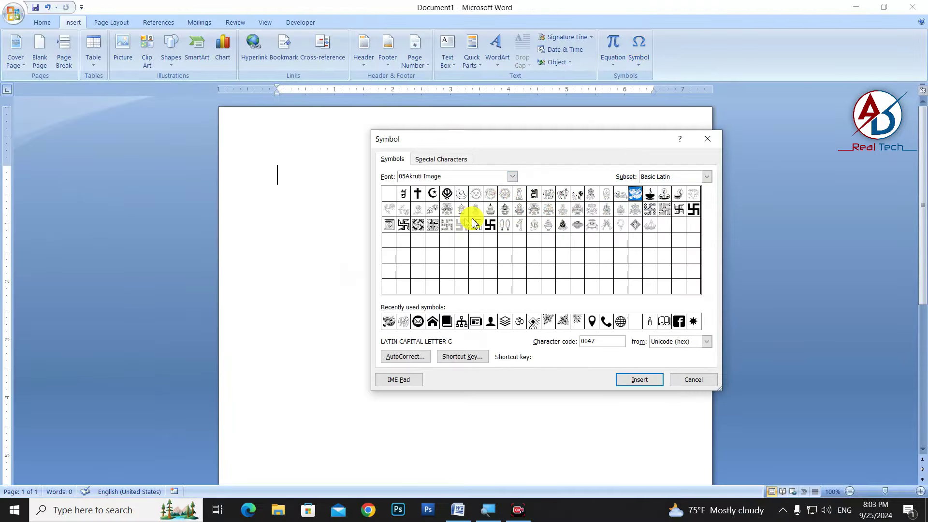
left_click(505, 212)
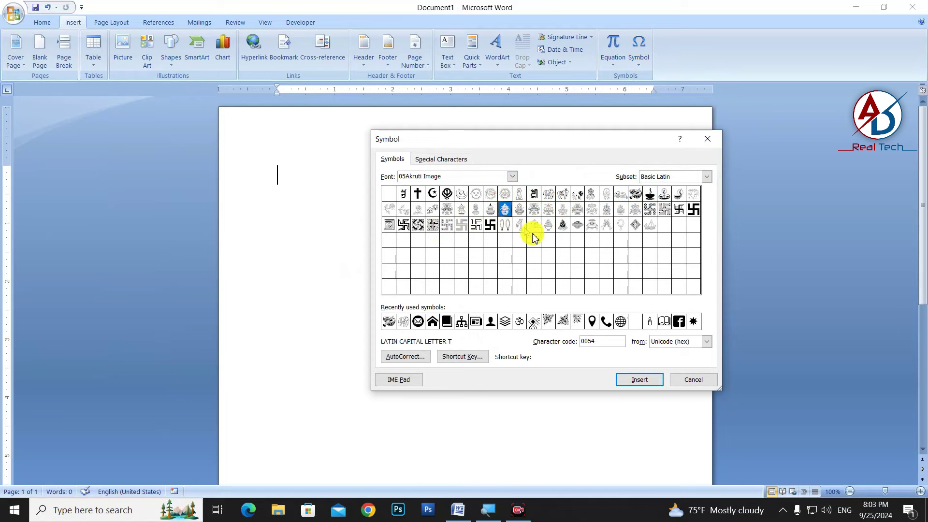
left_click(646, 380)
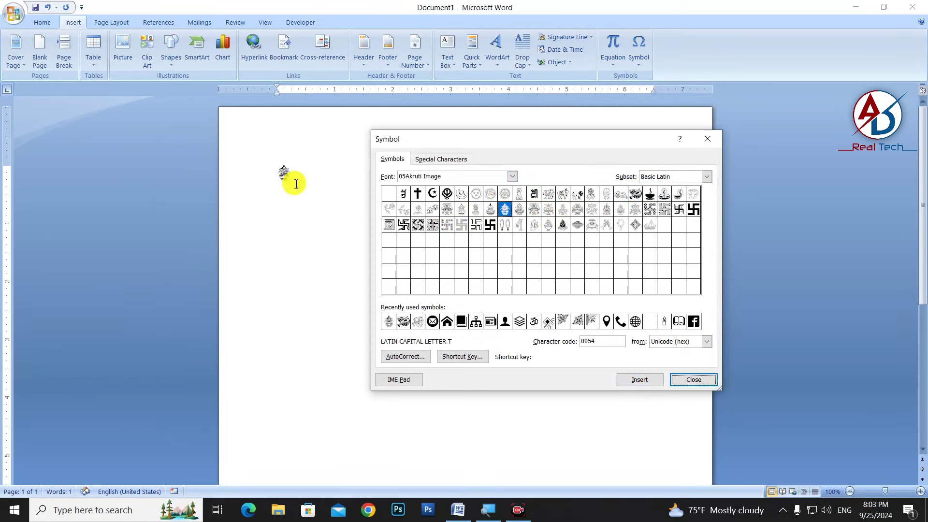
left_click(689, 380)
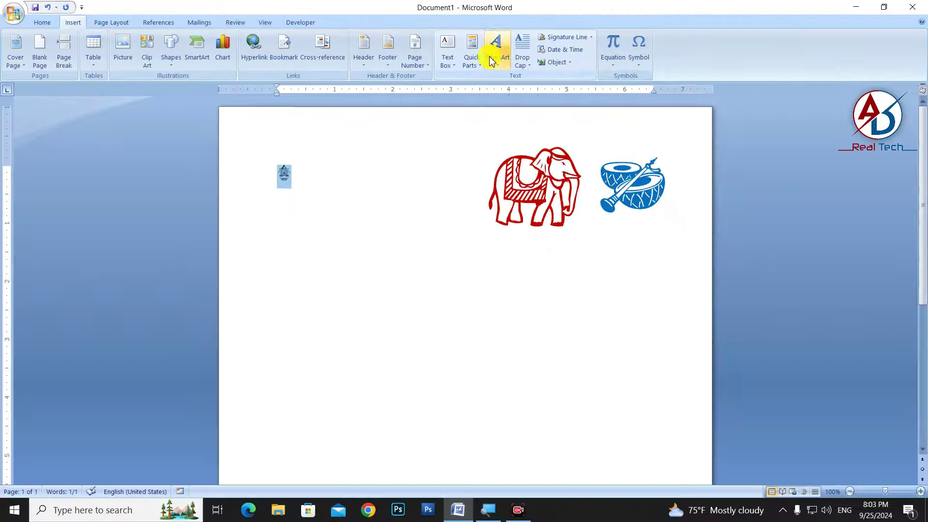
Make the kalash a WordArt in 05Akruti Image font, size 36, measuring 0.5" by 0.45".
left_click(494, 51)
left_click(500, 91)
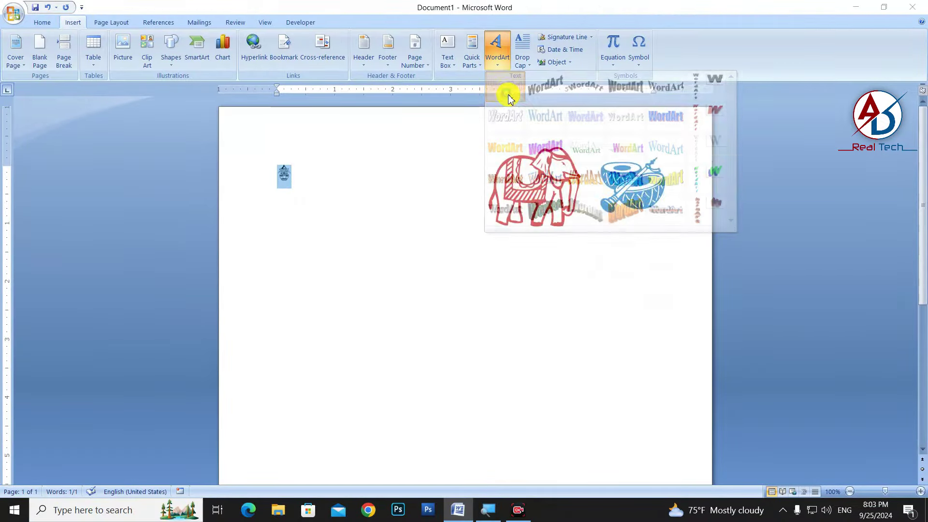
left_click(493, 124)
scroll(503, 145, "up", 3)
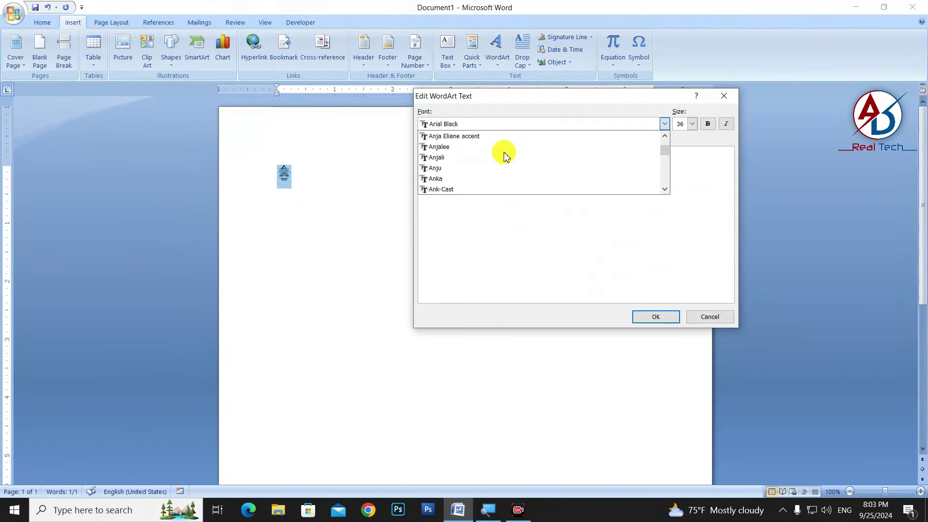
scroll(503, 150, "up", 3)
scroll(505, 152, "up", 3)
scroll(505, 152, "up", 3)
scroll(504, 155, "up", 3)
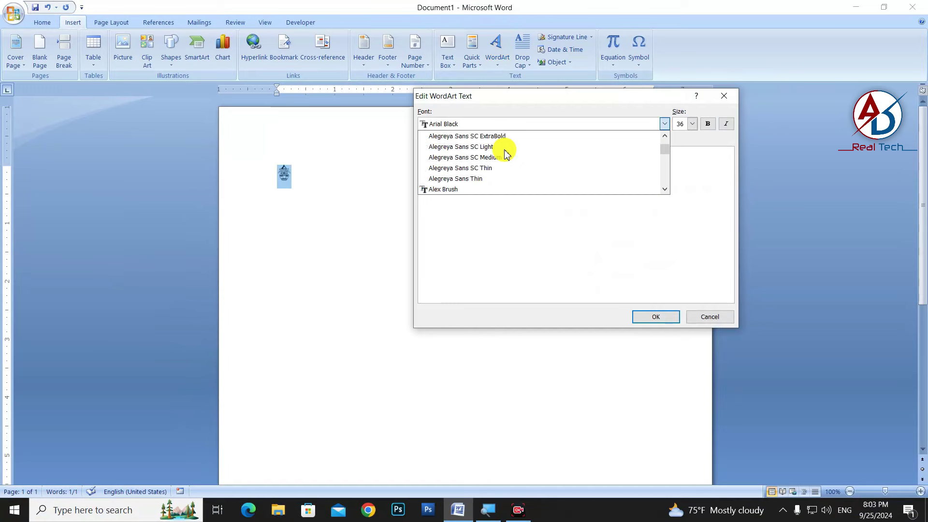
scroll(503, 157, "up", 3)
scroll(501, 161, "up", 3)
scroll(500, 161, "up", 3)
scroll(501, 161, "up", 3)
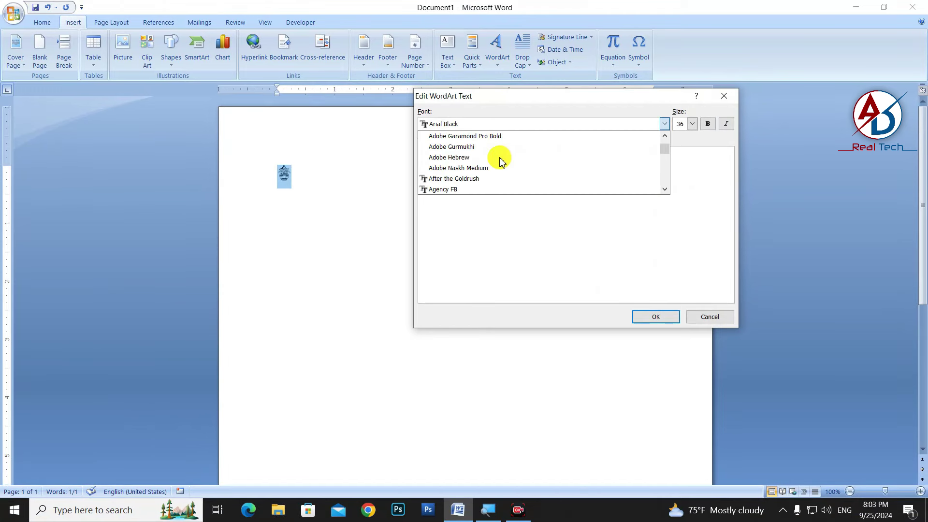
scroll(499, 162, "up", 3)
scroll(499, 162, "up", 3)
scroll(499, 162, "up", 3)
scroll(497, 160, "up", 3)
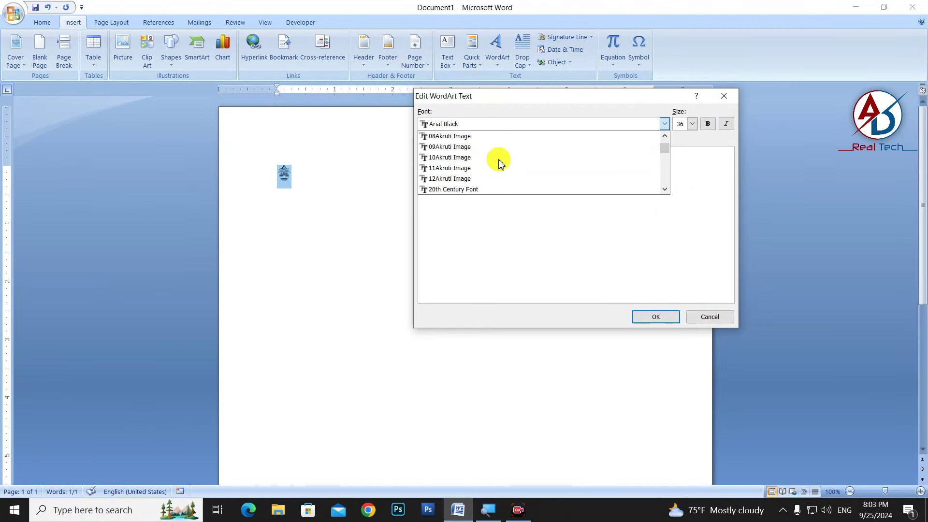
scroll(442, 146, "up", 2)
scroll(442, 148, "up", 1)
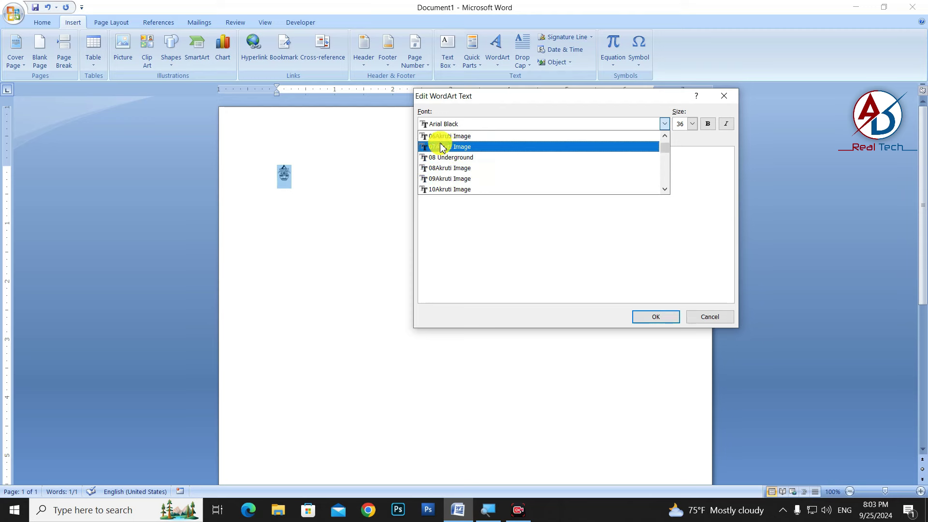
left_click(439, 147)
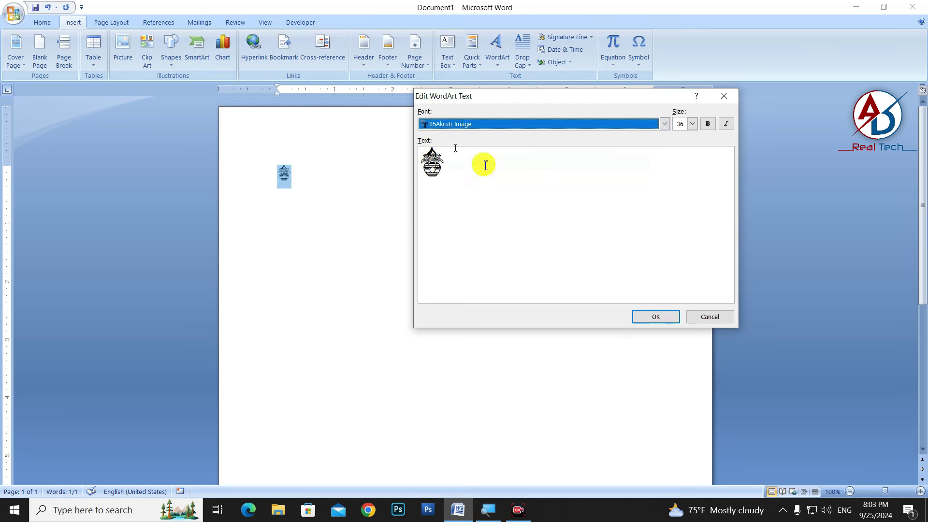
left_click(648, 317)
Float the kalash WordArt in front of text, fill it green and remove its outline.
left_click(660, 57)
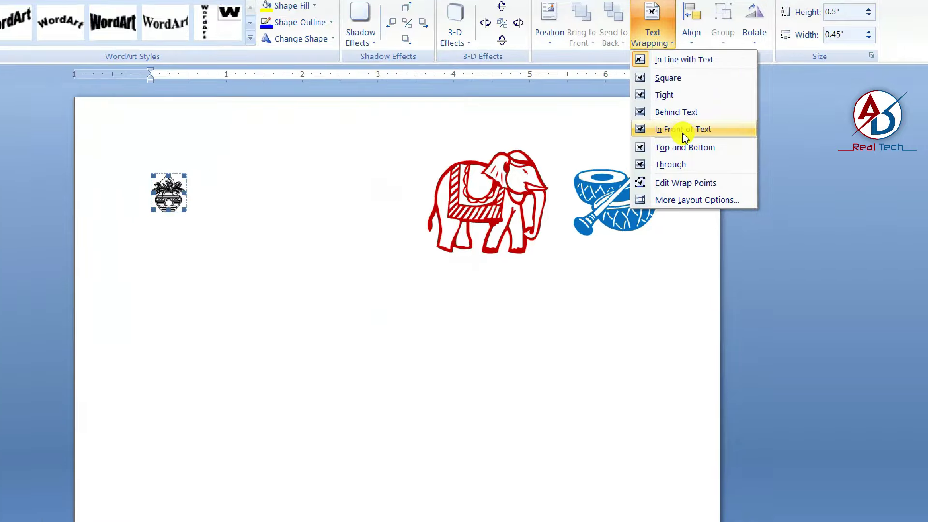
left_click(684, 131)
left_click(382, 36)
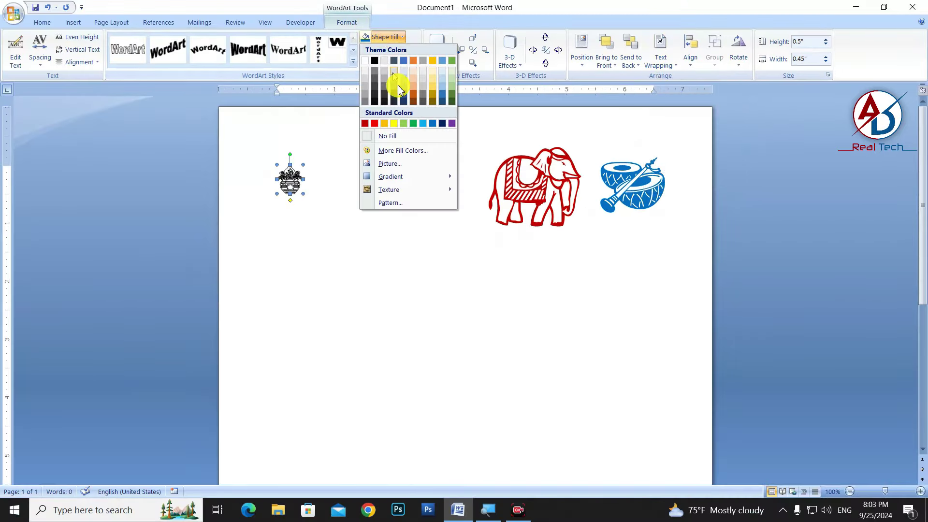
left_click(414, 127)
left_click(403, 49)
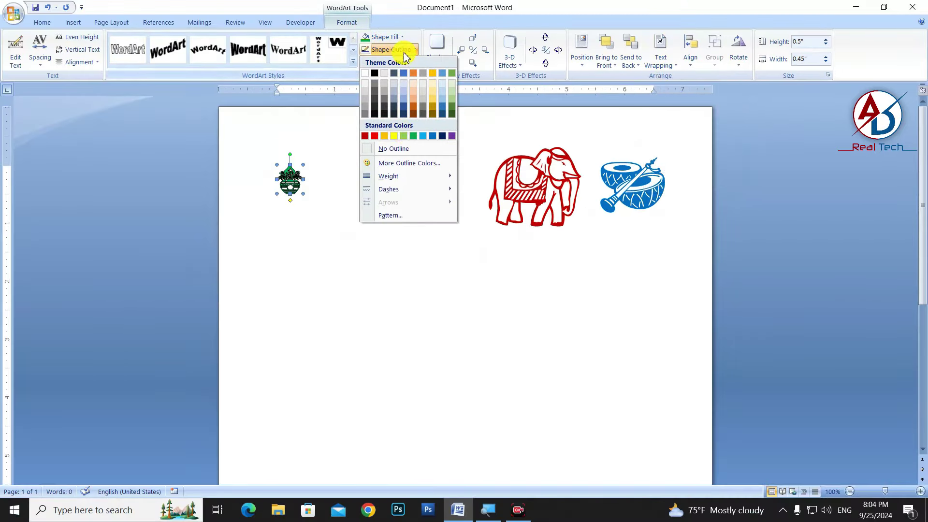
left_click(401, 149)
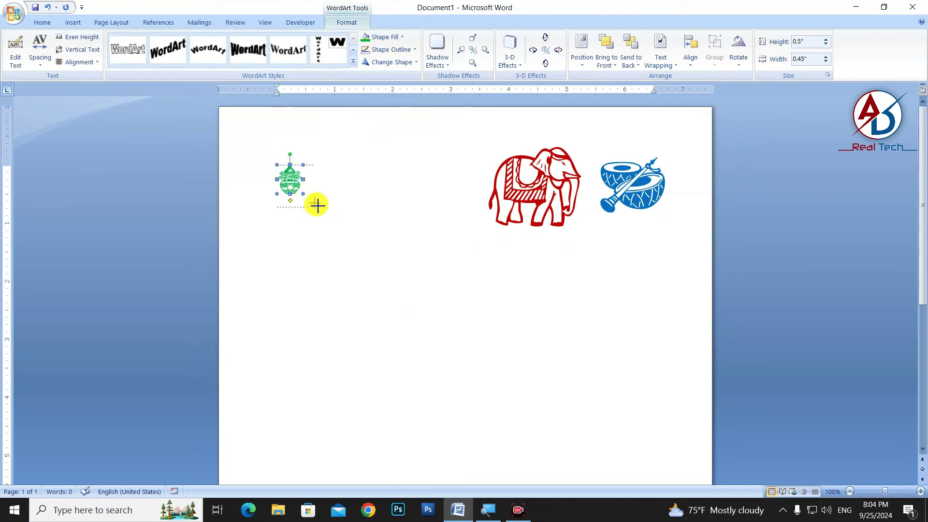
Enlarge the kalash to about 0.98 by 0.88 inches and place it left of the elephant.
left_click_drag(317, 205, 328, 222)
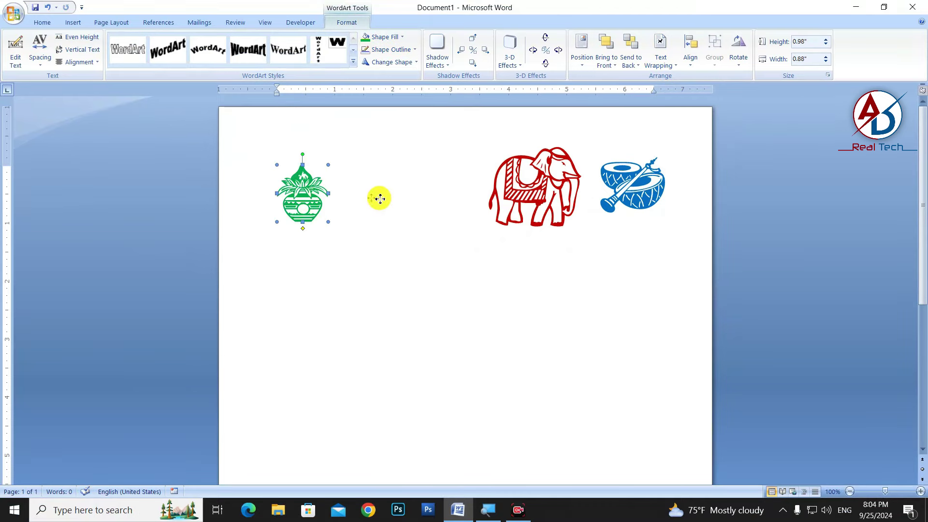
left_click_drag(303, 193, 452, 194)
left_click(585, 284)
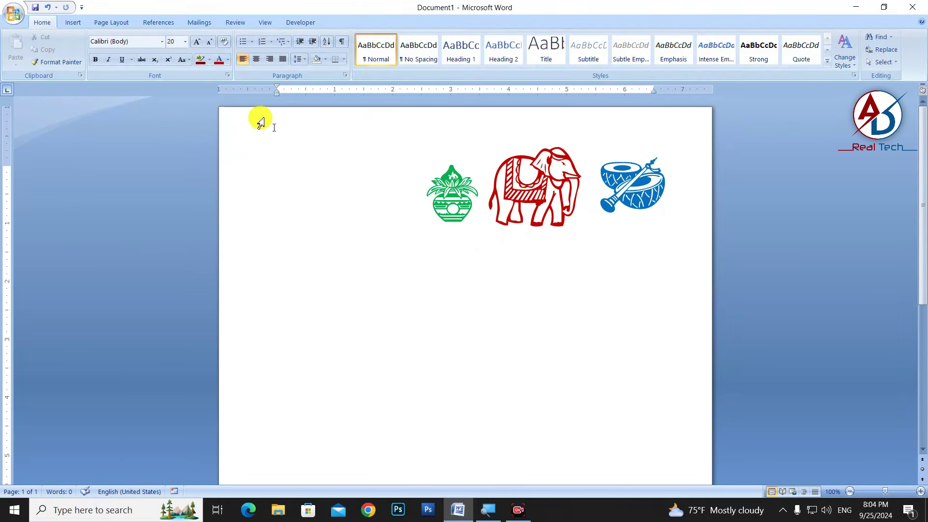
Insert another Akruti Image glyph from the Symbol dialog at the top of the page.
left_click(73, 23)
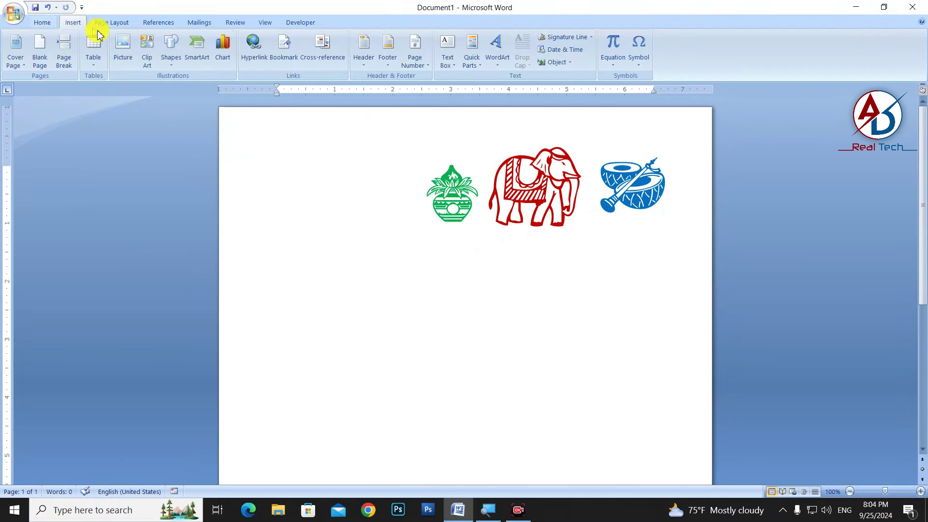
left_click(638, 48)
left_click(666, 149)
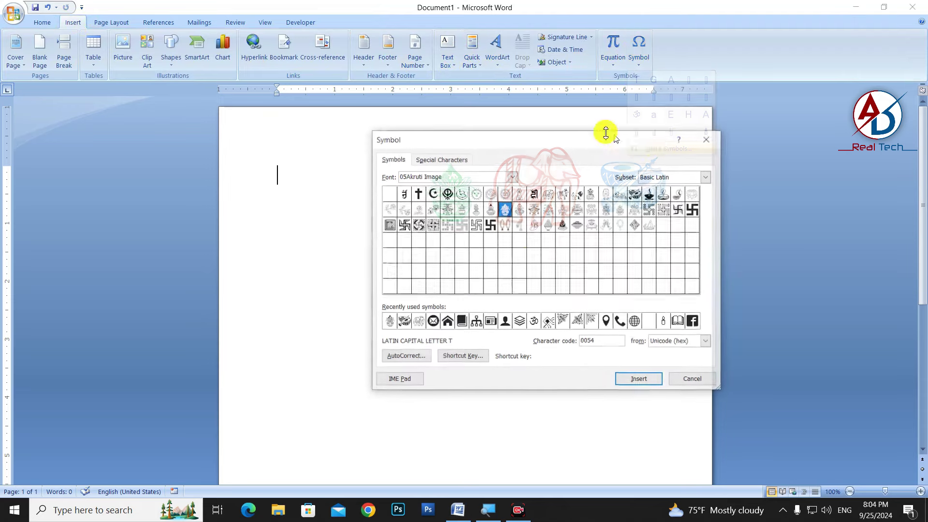
left_click(560, 226)
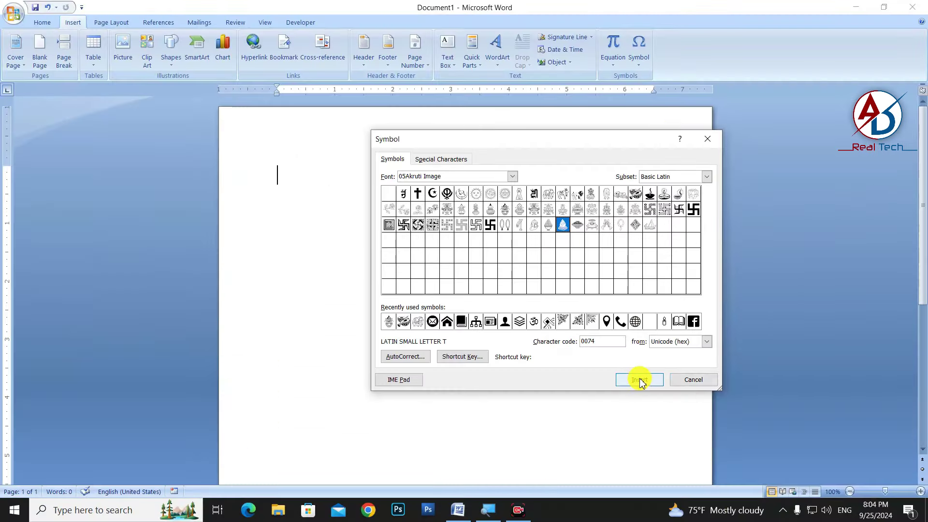
left_click(638, 379)
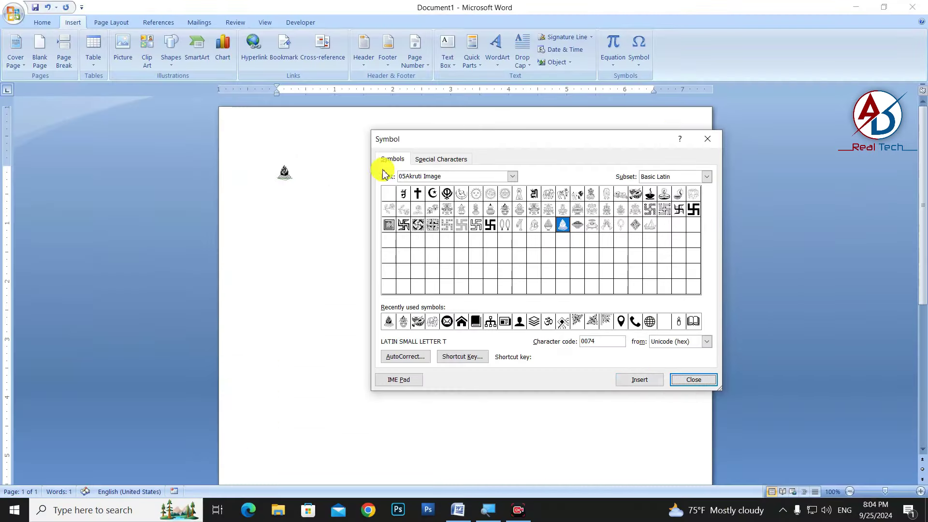
left_click(686, 379)
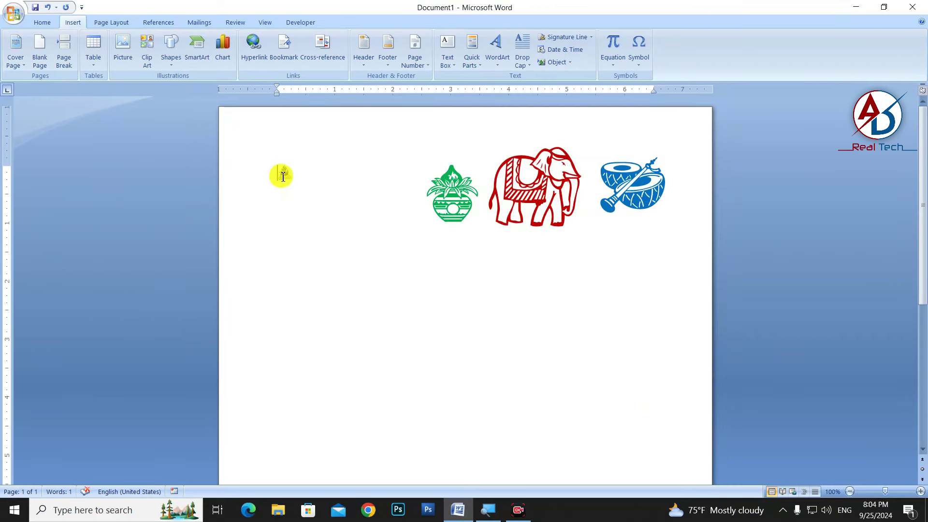
Convert the glyph to WordArt and set its font to 05Akruti Image, showing the fire altar.
left_click(497, 48)
left_click(507, 87)
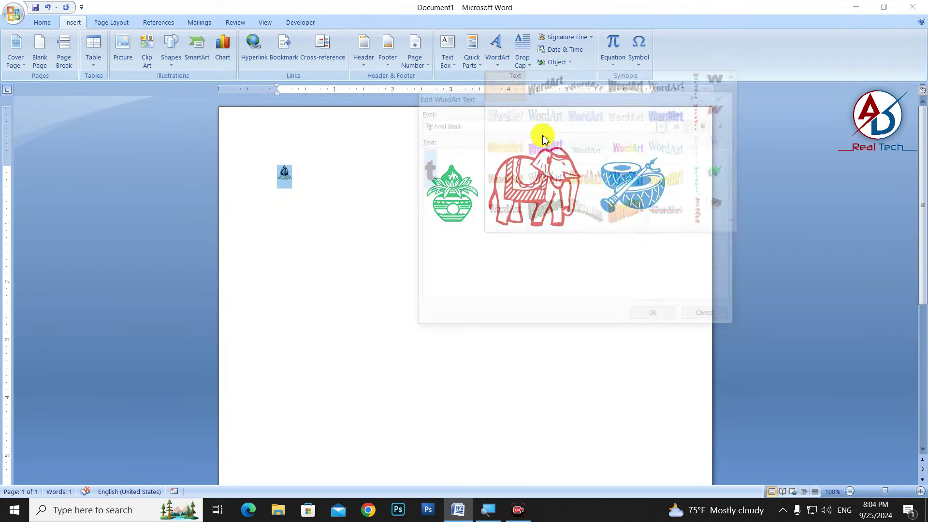
left_click(665, 123)
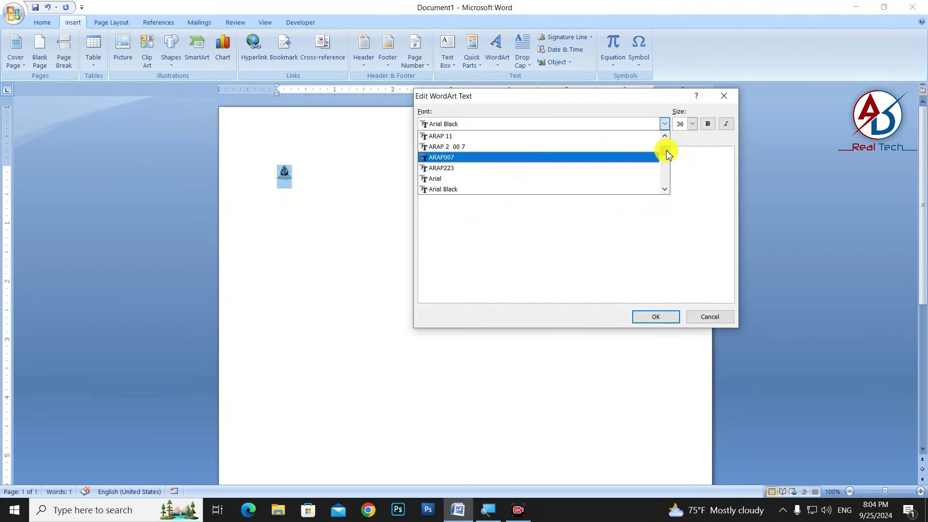
left_click_drag(666, 153, 665, 140)
left_click(665, 139)
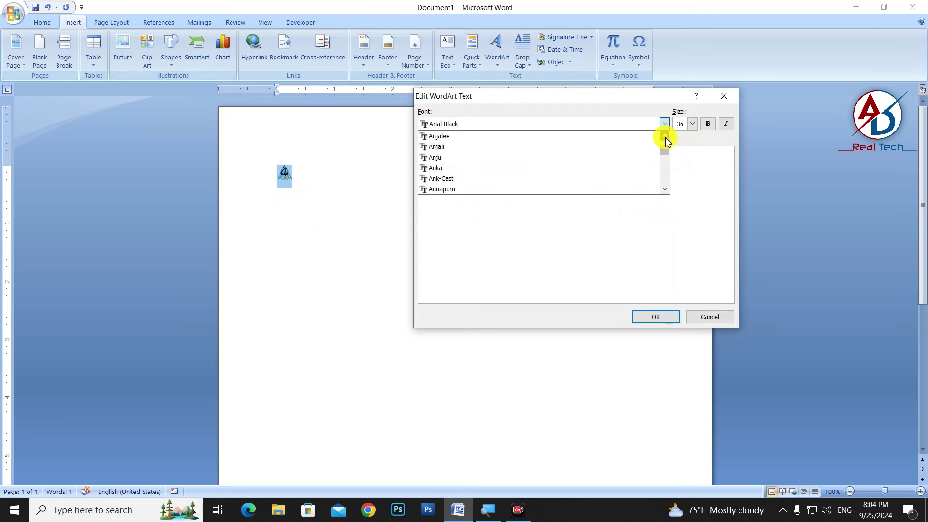
scroll(549, 148, "up", 2)
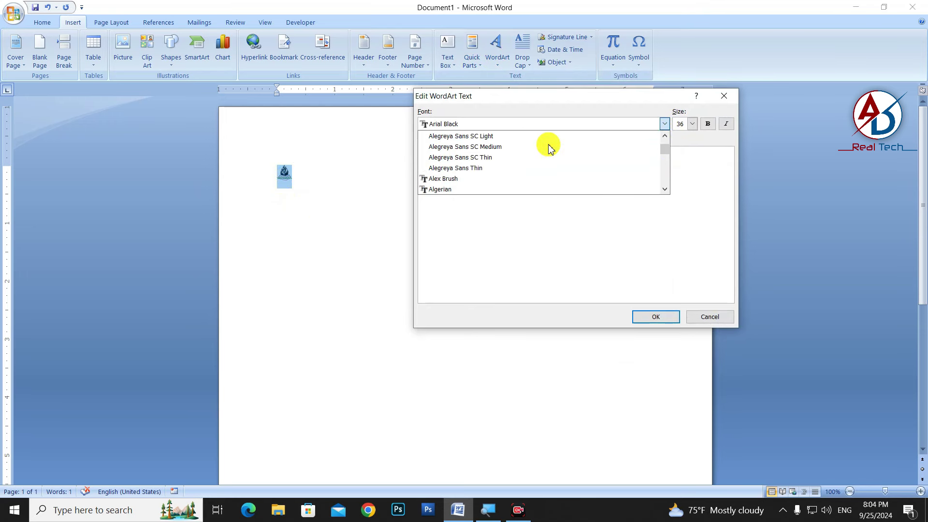
scroll(549, 148, "up", 2)
scroll(549, 148, "up", 2)
scroll(549, 149, "up", 2)
scroll(548, 148, "up", 5)
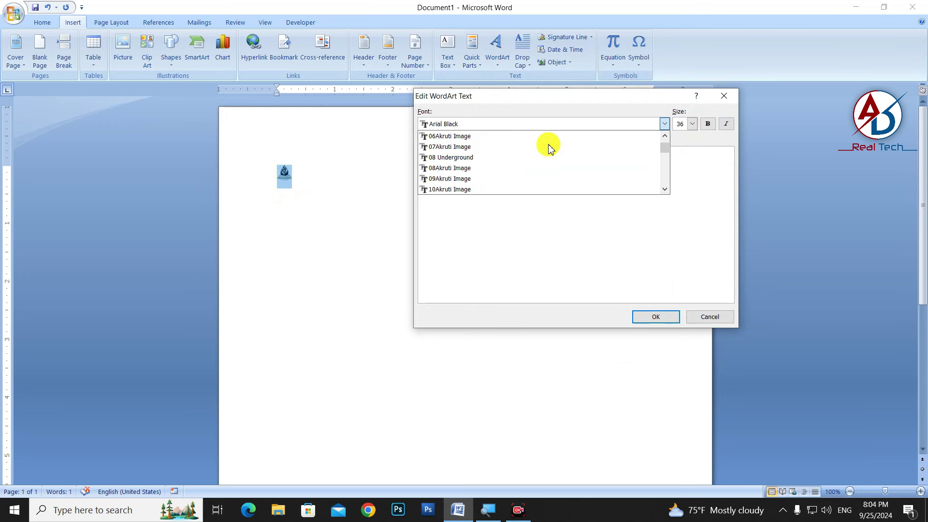
left_click(443, 140)
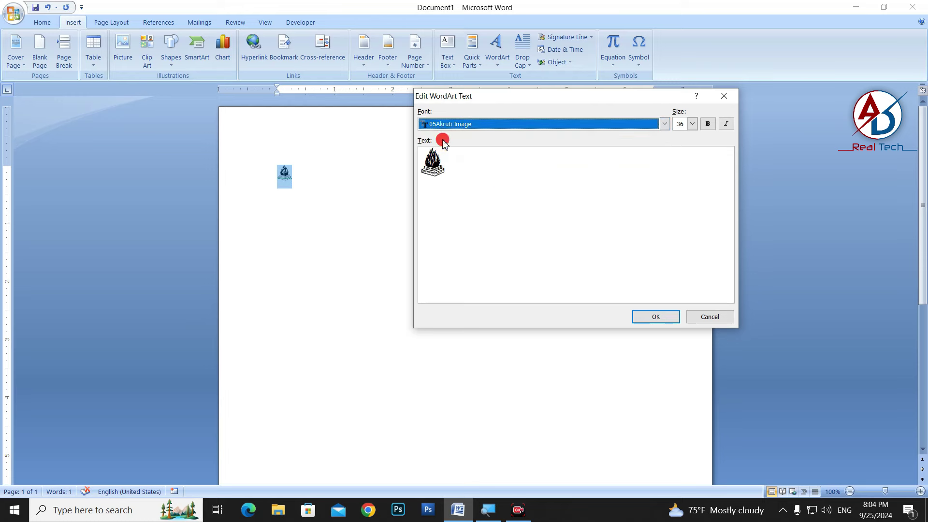
Insert the fire altar WordArt and make it black with no outline.
left_click(657, 320)
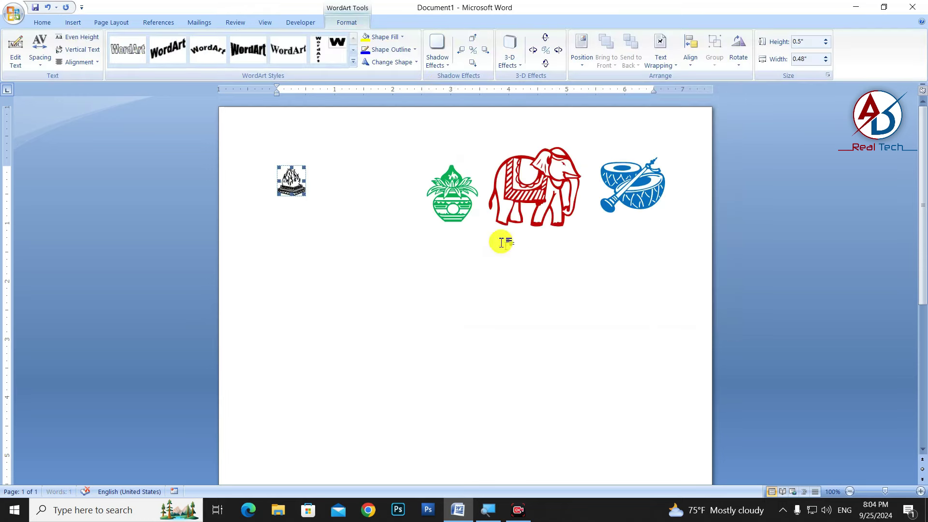
left_click(394, 39)
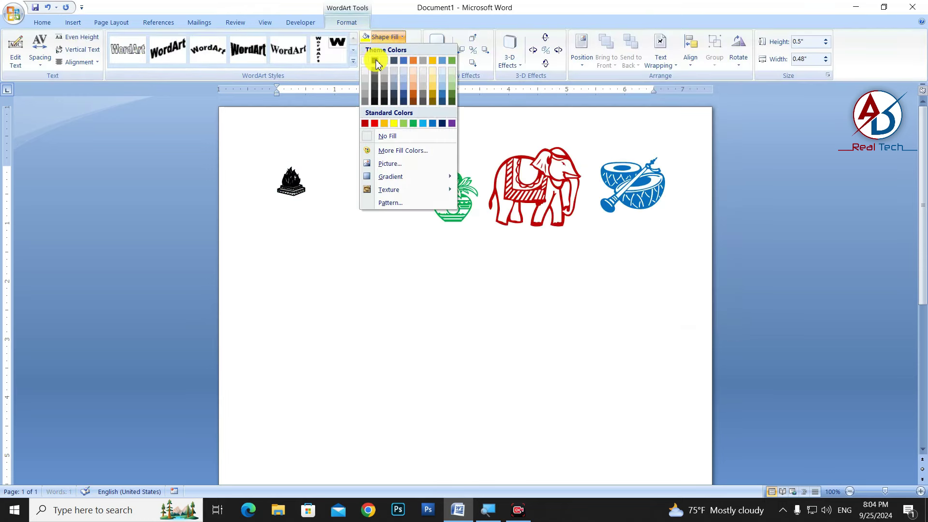
left_click(376, 62)
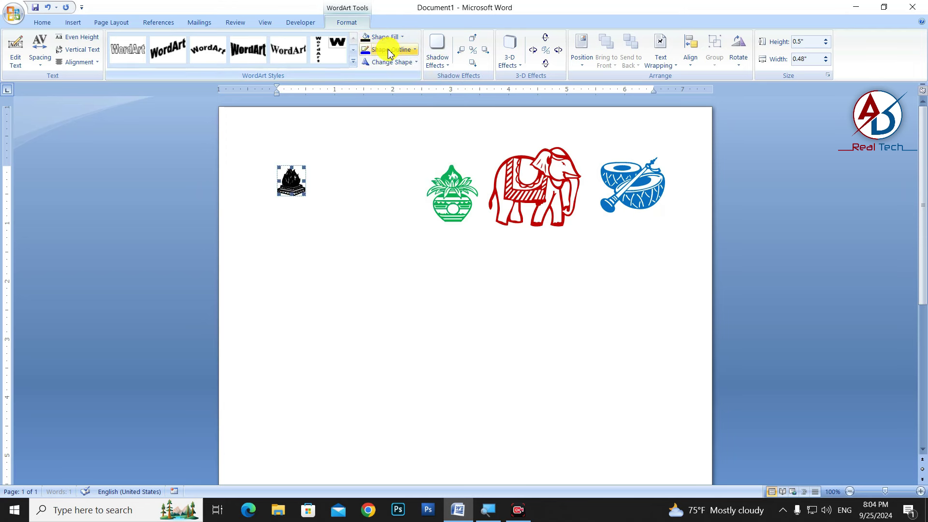
left_click(389, 49)
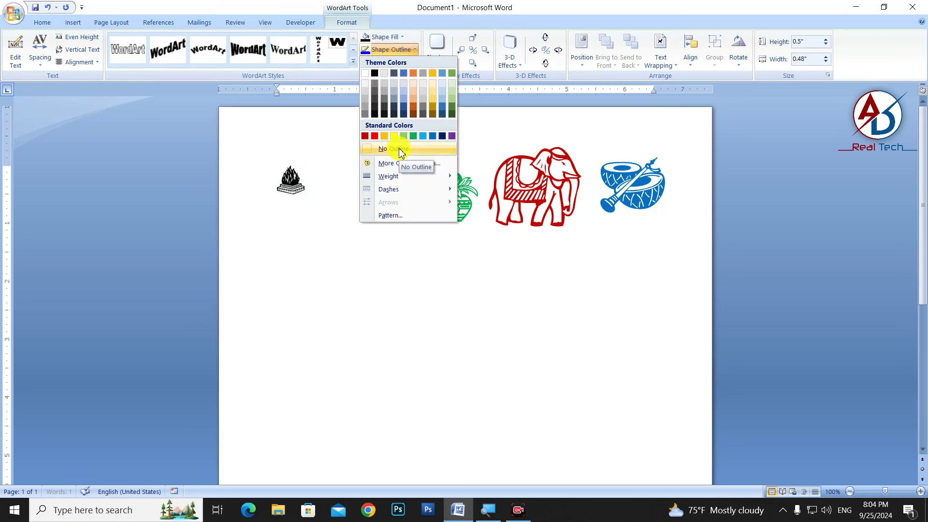
left_click(399, 150)
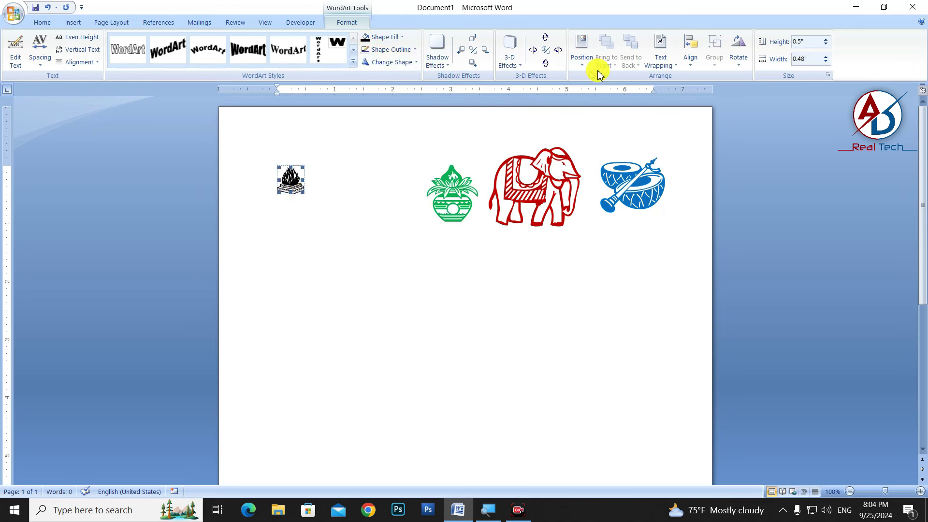
Float the fire altar in front of text and position it just left of the green kalash.
left_click(666, 56)
left_click(677, 131)
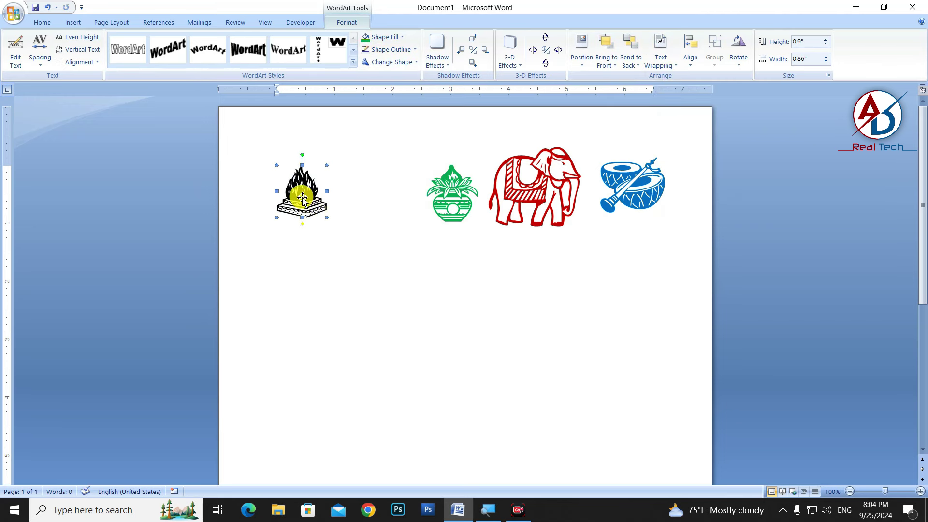
left_click_drag(303, 198, 391, 199)
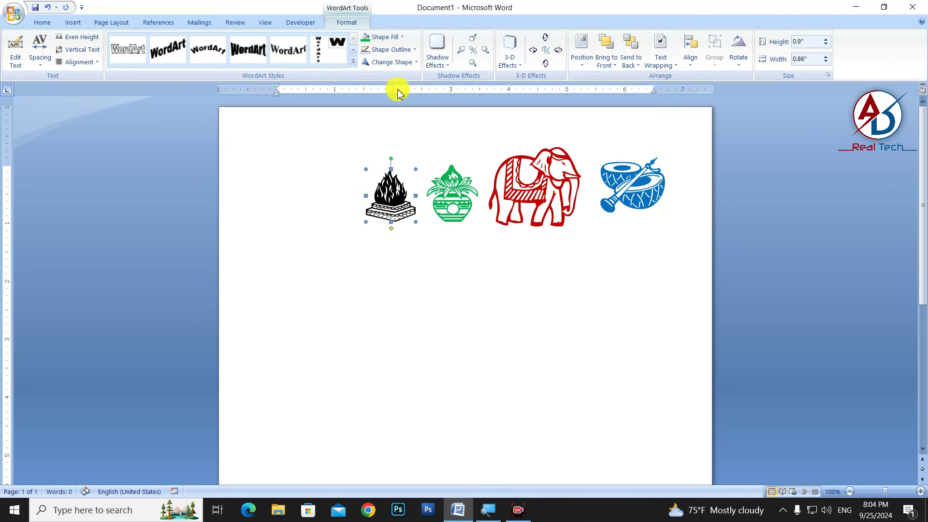
left_click(394, 50)
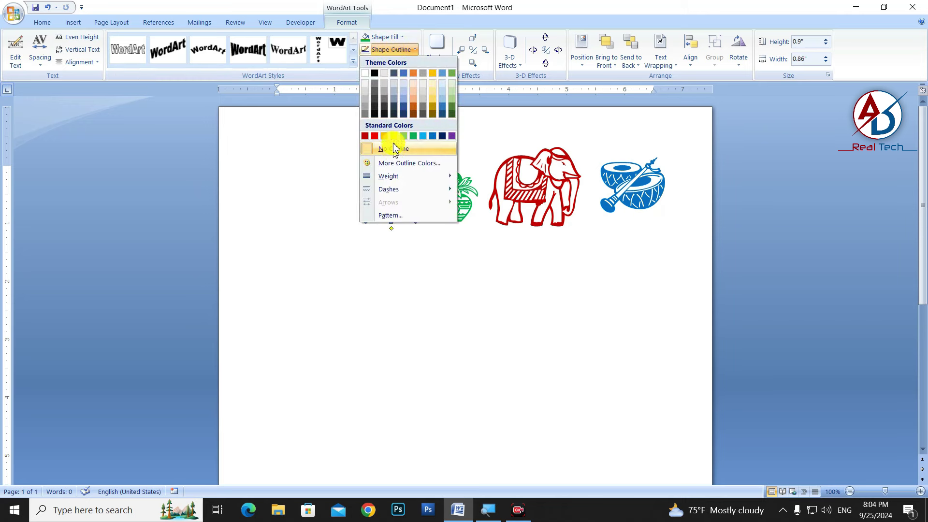
left_click(370, 81)
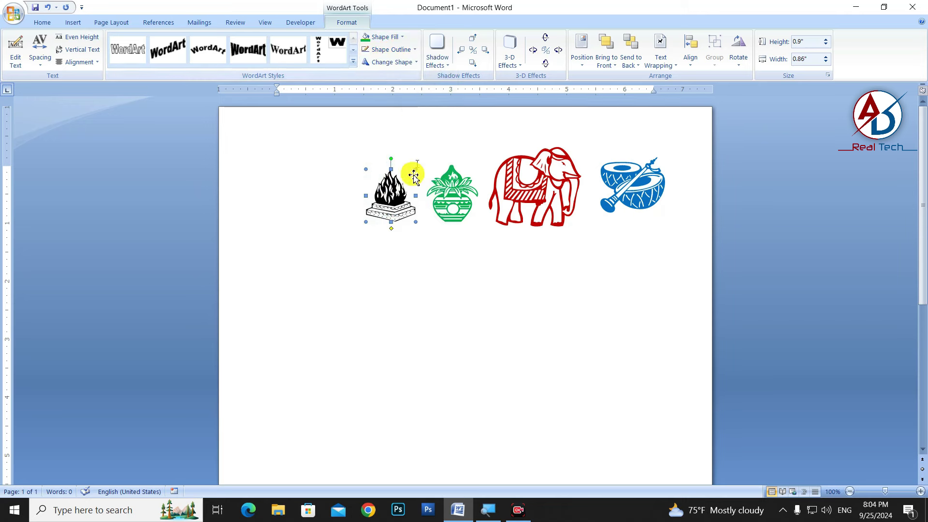
left_click(413, 239)
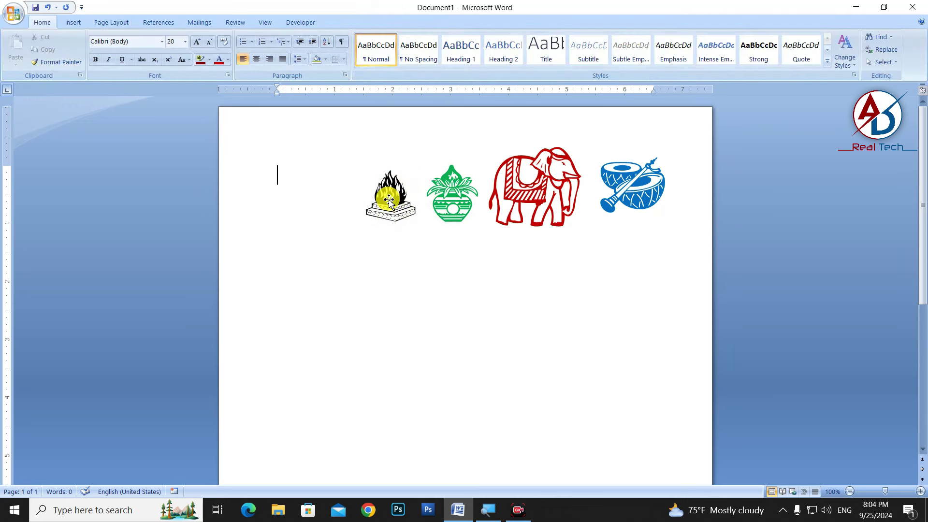
left_click_drag(394, 198, 399, 198)
left_click(399, 233)
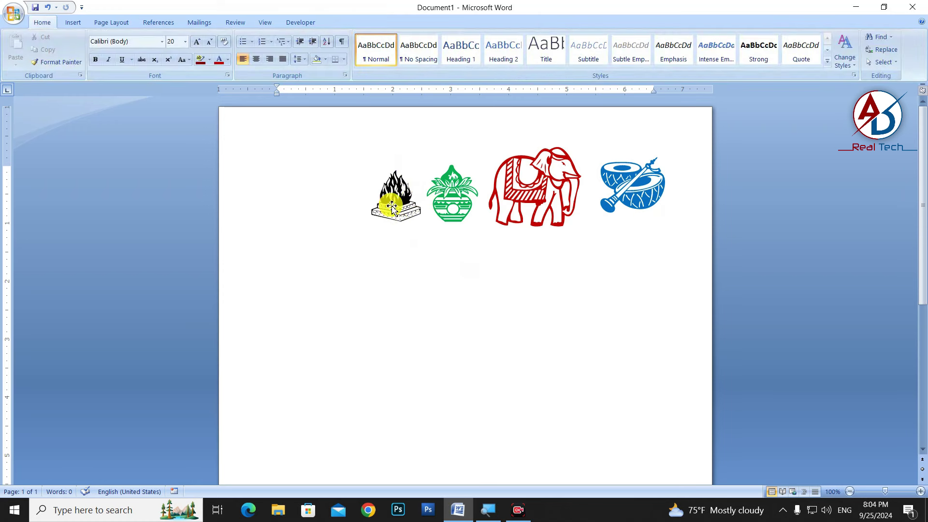
Insert the swastika symbol at the start of the page.
left_click(76, 24)
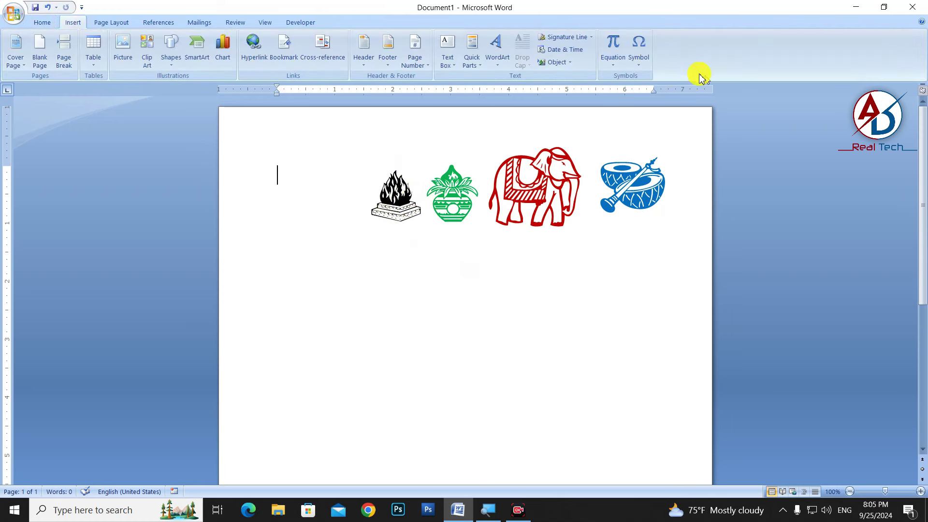
left_click(638, 48)
left_click(654, 149)
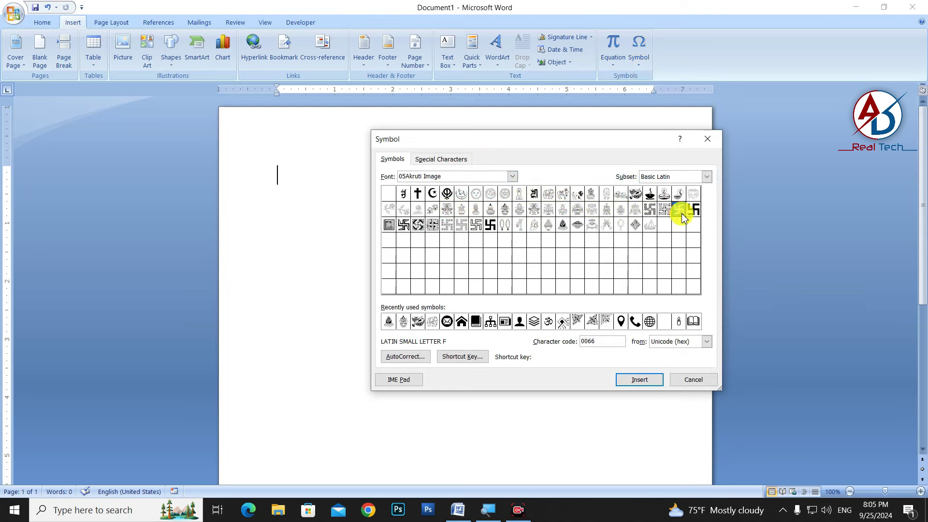
left_click(638, 379)
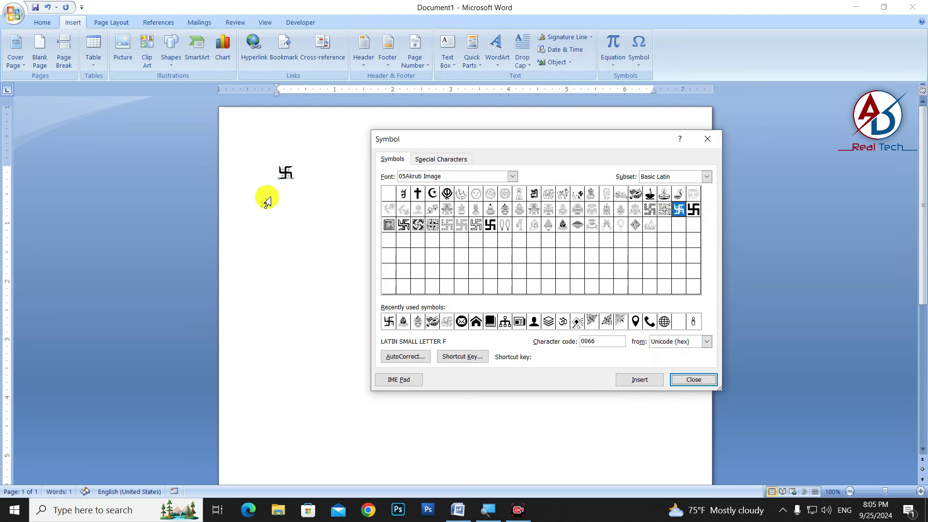
key("Escape")
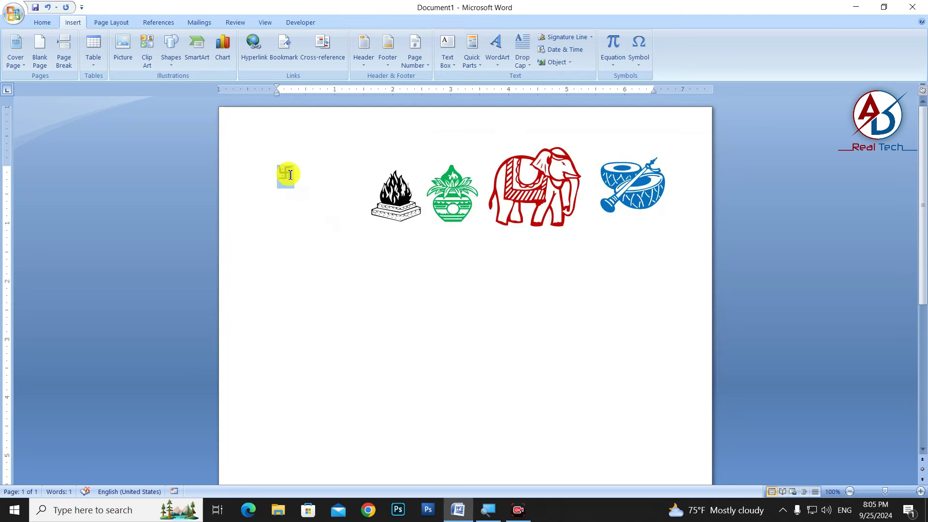
Turn the swastika into WordArt in the 05Akruti Image font.
left_click(498, 48)
left_click(500, 92)
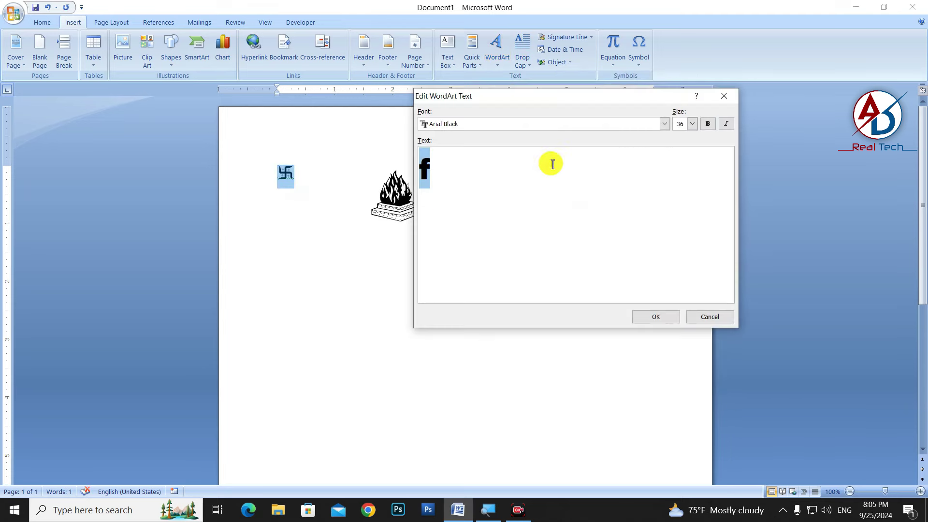
left_click(665, 123)
left_click(665, 136)
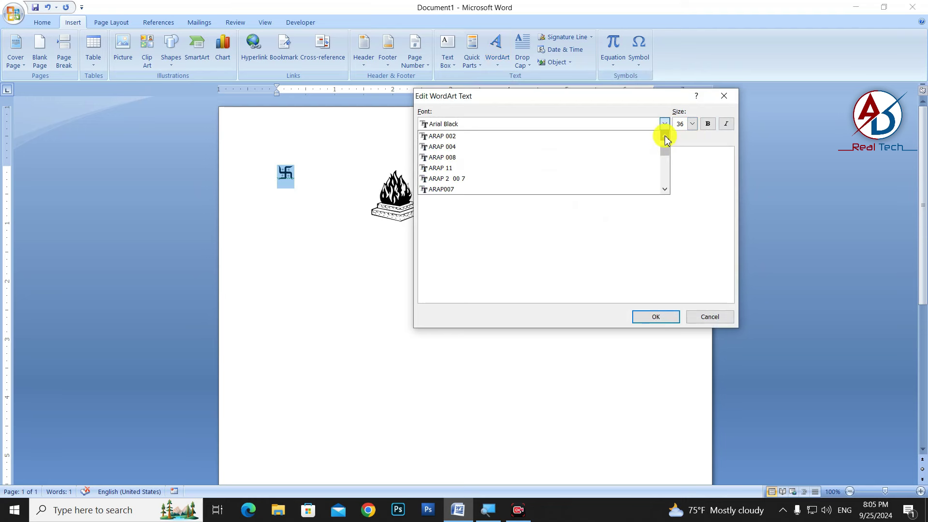
scroll(525, 157, "up", 2)
scroll(524, 158, "up", 2)
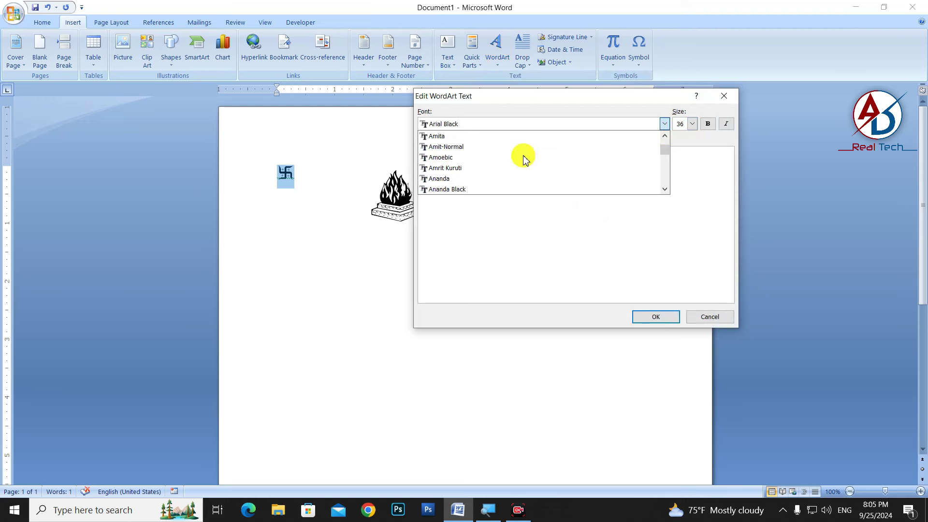
scroll(526, 160, "up", 2)
scroll(526, 160, "up", 2)
scroll(526, 159, "up", 2)
scroll(526, 160, "up", 2)
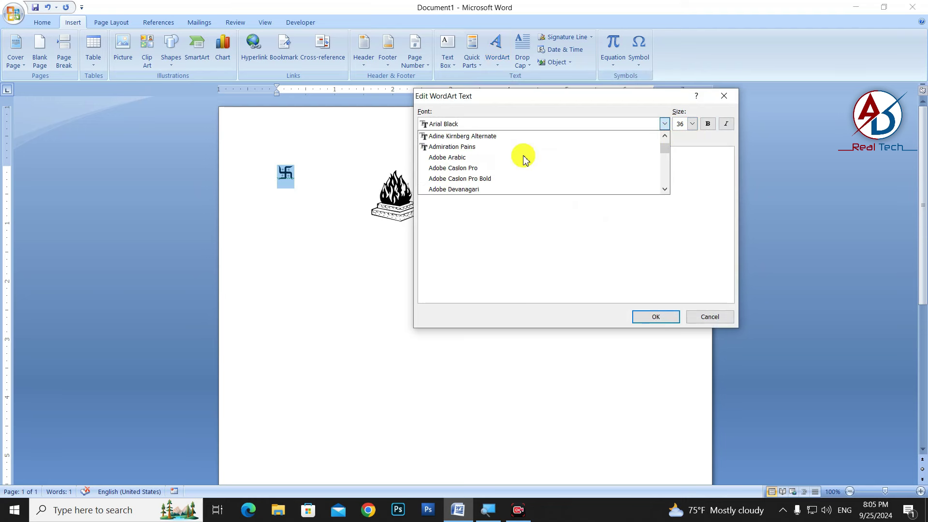
scroll(526, 159, "up", 2)
scroll(526, 160, "up", 2)
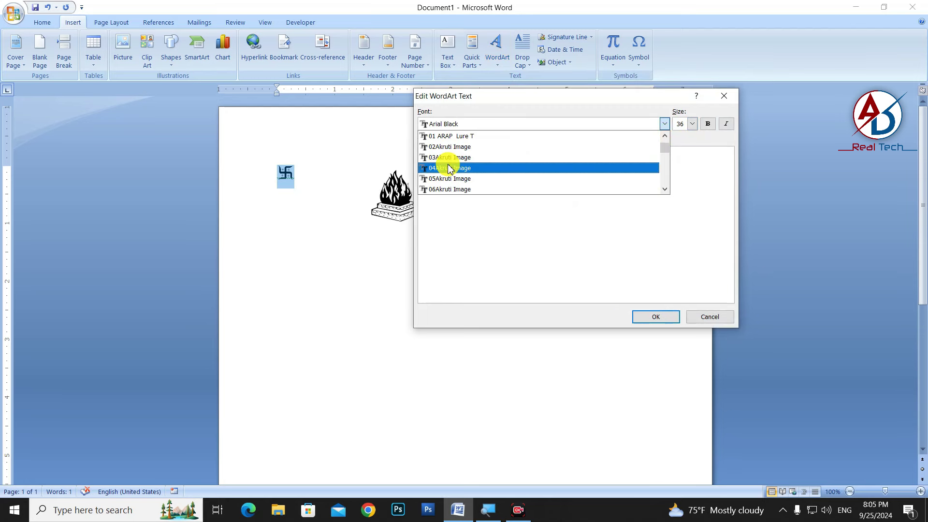
scroll(449, 168, "down", 1)
left_click(449, 168)
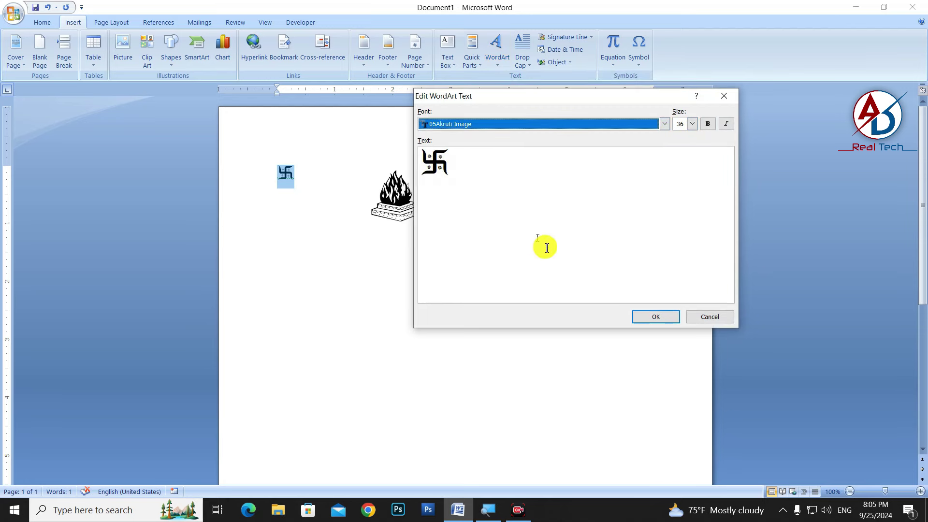
left_click(656, 317)
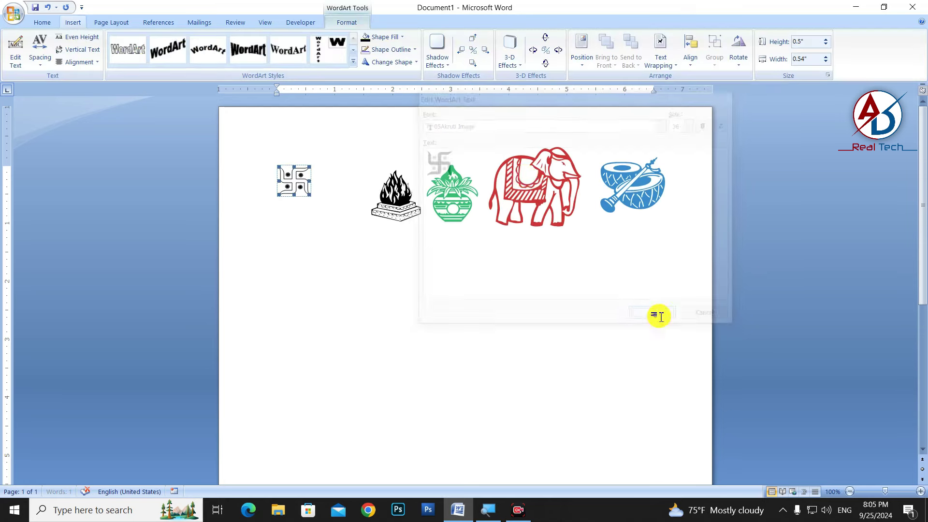
Fill the swastika dark red and remove its outline.
left_click(366, 41)
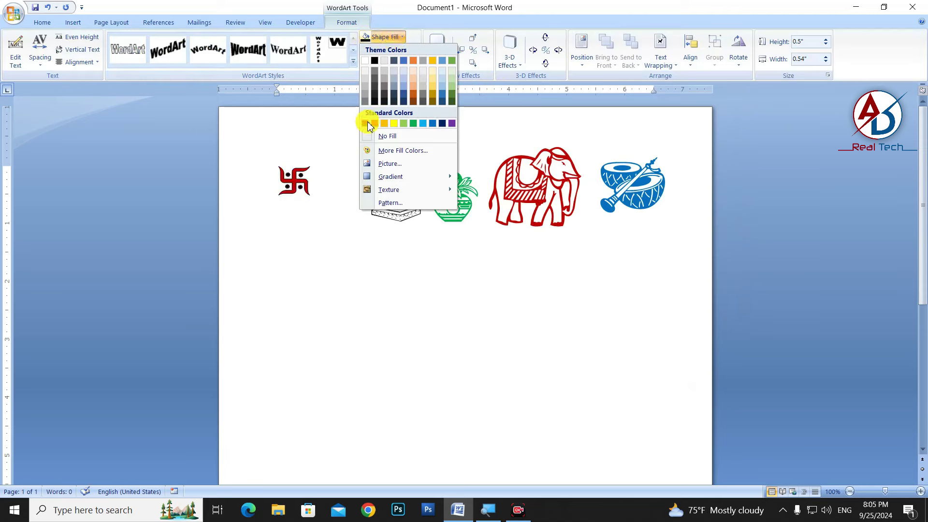
left_click(367, 125)
left_click(390, 49)
left_click(386, 147)
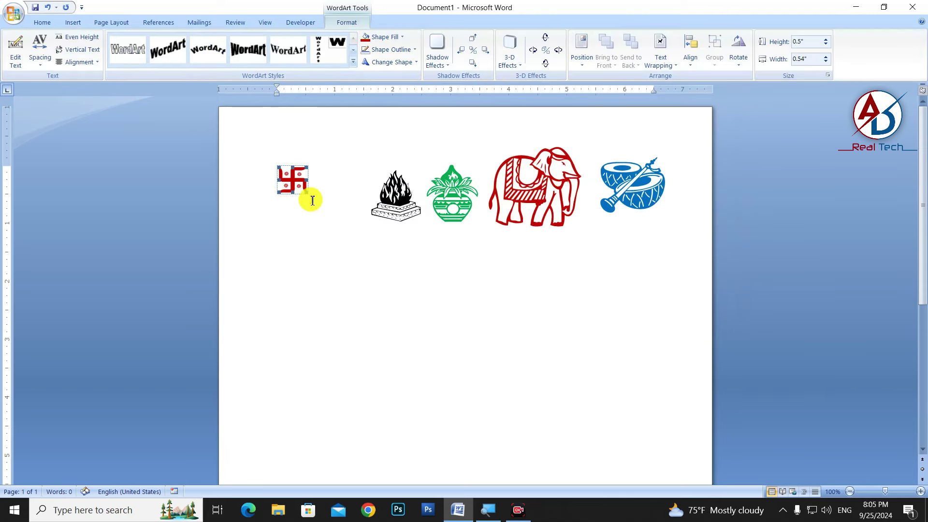
Float the swastika in front of text, enlarge it to about 0.8 by 0.87 inches, then click below the symbols.
left_click(662, 60)
left_click(684, 131)
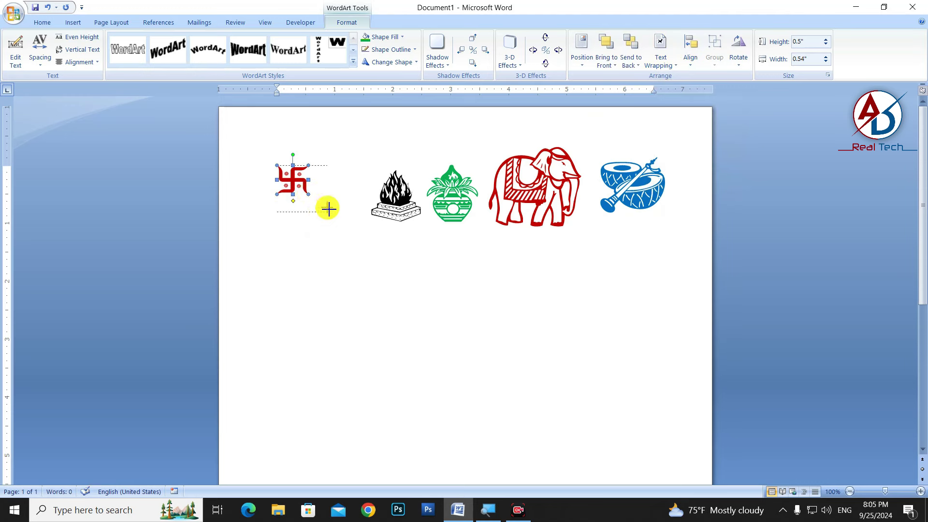
left_click_drag(329, 208, 328, 209)
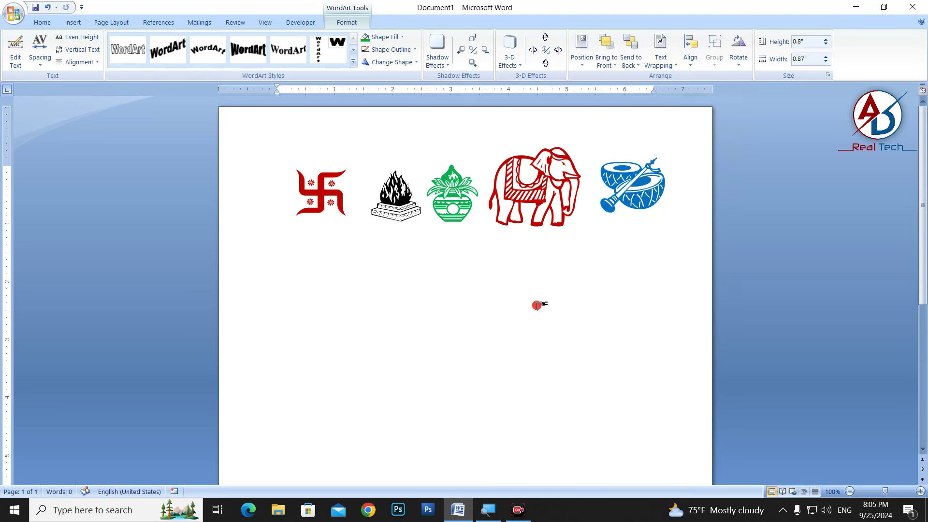
left_click(538, 304)
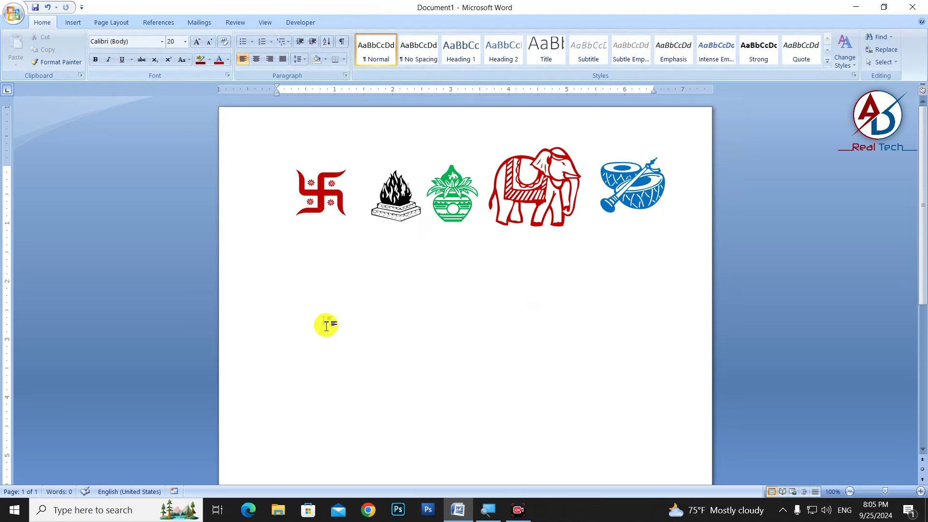
left_click(282, 257)
Insert the Akruti Image glyph with code 0072 on the line below the symbol row.
left_click(73, 22)
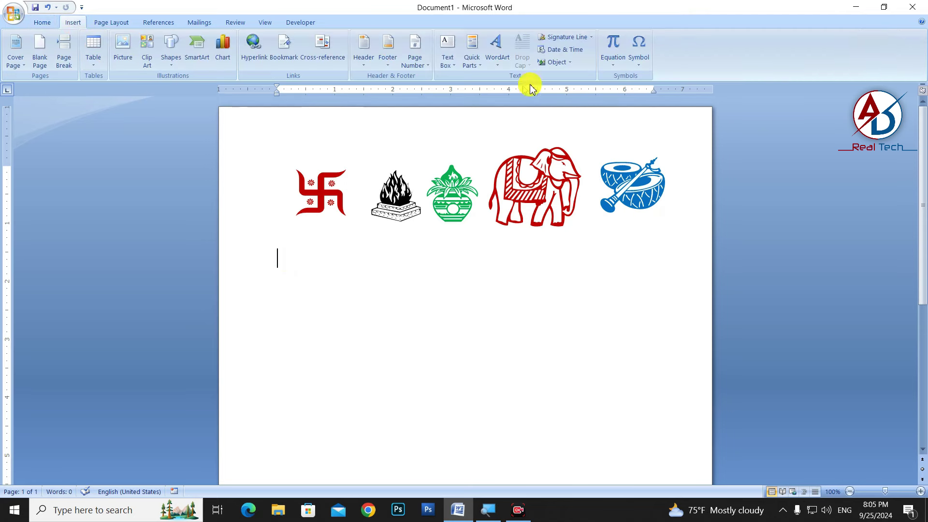
left_click(639, 49)
left_click(662, 146)
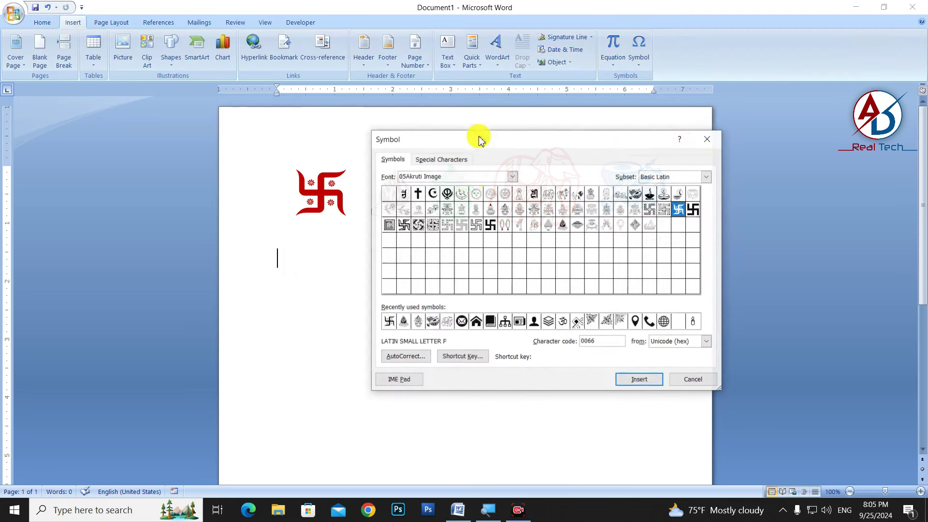
left_click(533, 230)
left_click(643, 379)
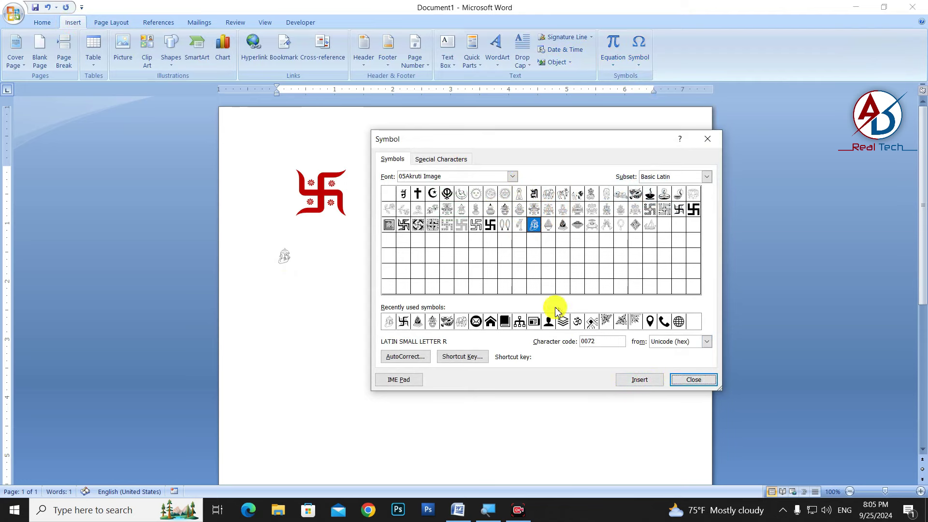
left_click(684, 378)
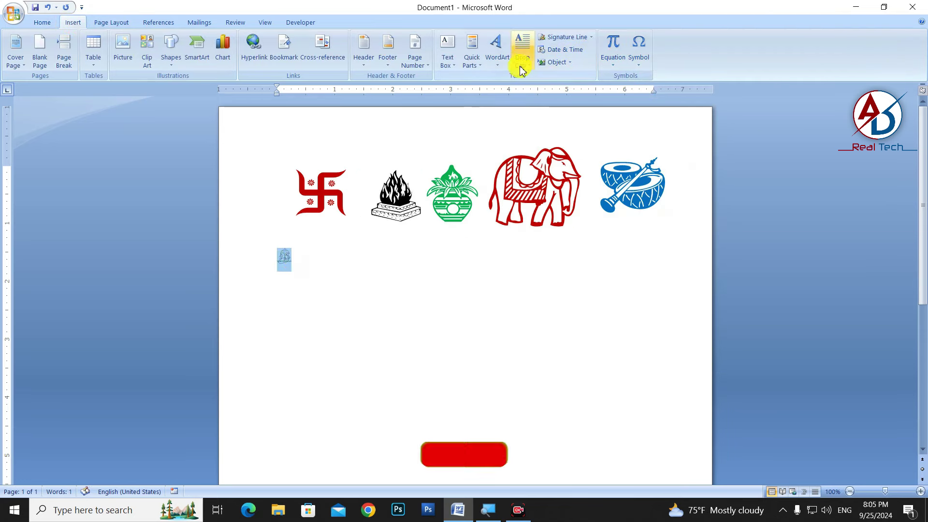
Convert the glyph to WordArt with text 'r' in the 05Akruti Image font.
left_click(497, 47)
left_click(508, 91)
left_click(522, 123)
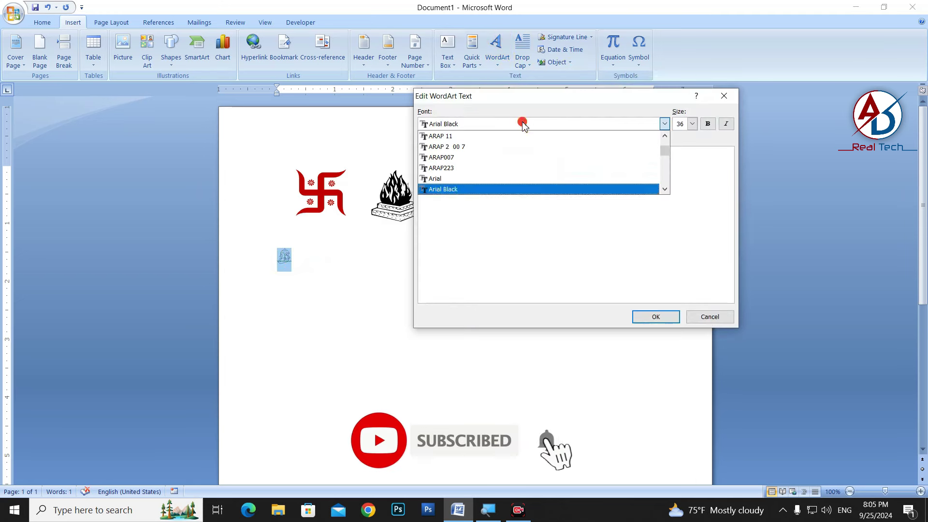
scroll(511, 182, "up", 2)
left_click(626, 253)
type("r")
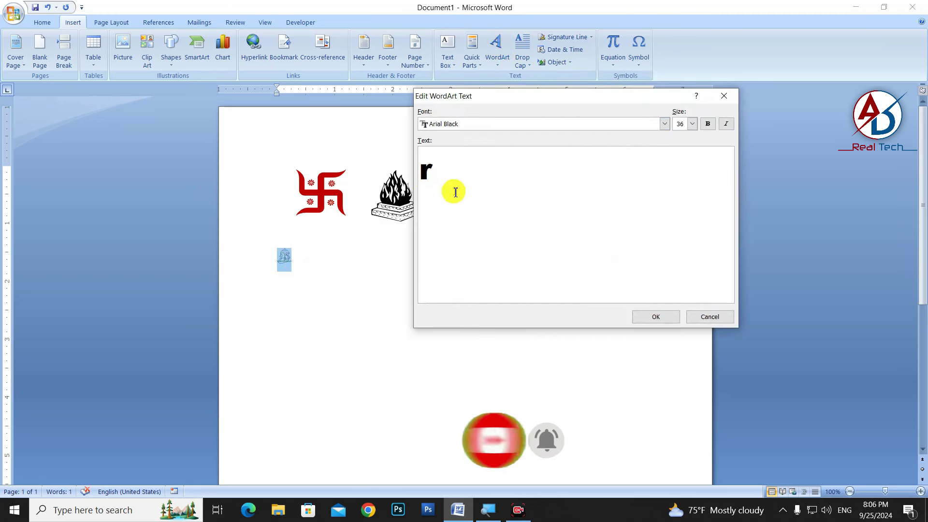
left_click(494, 124)
scroll(486, 172, "up", 2)
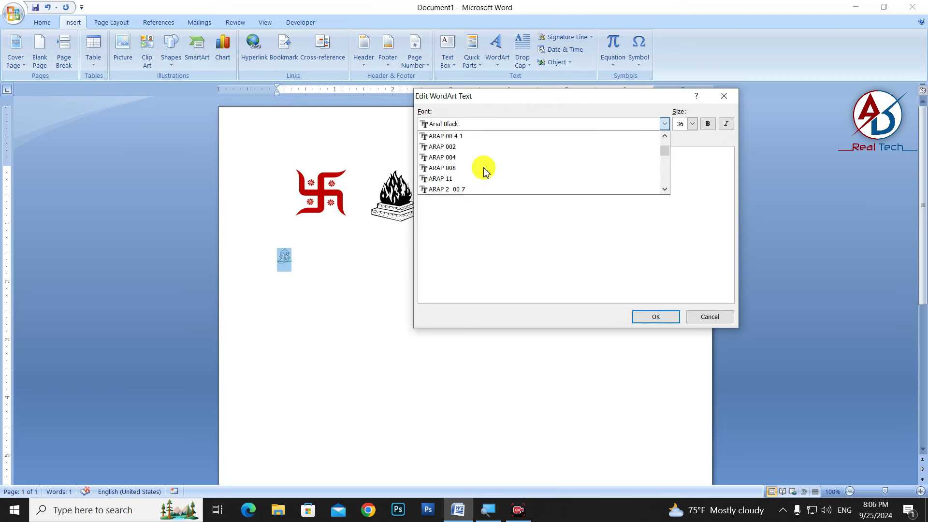
scroll(486, 171, "up", 2)
scroll(485, 172, "up", 2)
scroll(486, 171, "up", 2)
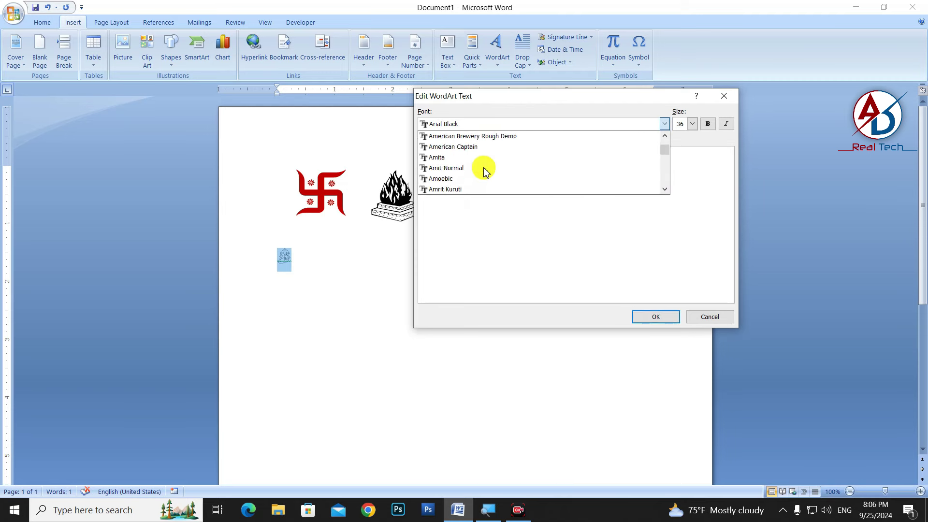
scroll(486, 171, "up", 2)
scroll(486, 172, "up", 2)
scroll(486, 171, "up", 2)
scroll(486, 172, "up", 2)
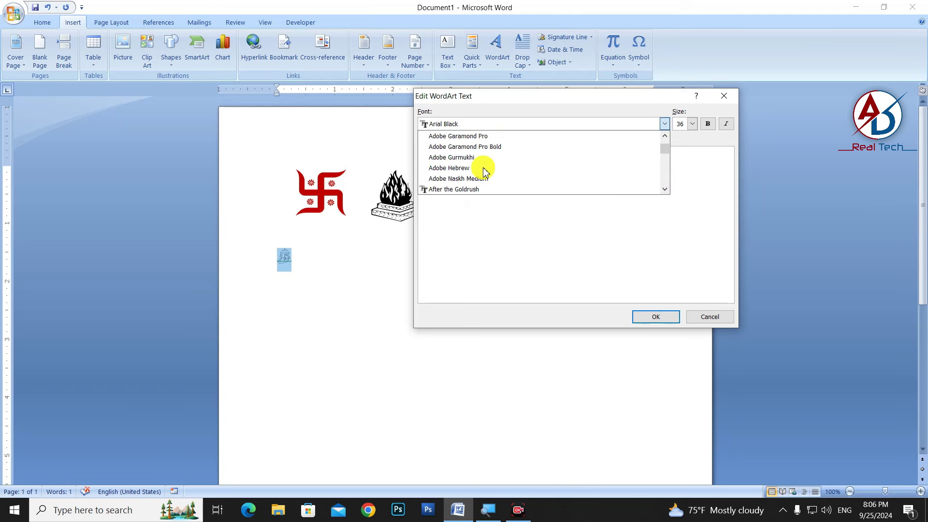
scroll(486, 171, "up", 2)
scroll(486, 171, "up", 2)
scroll(485, 172, "up", 2)
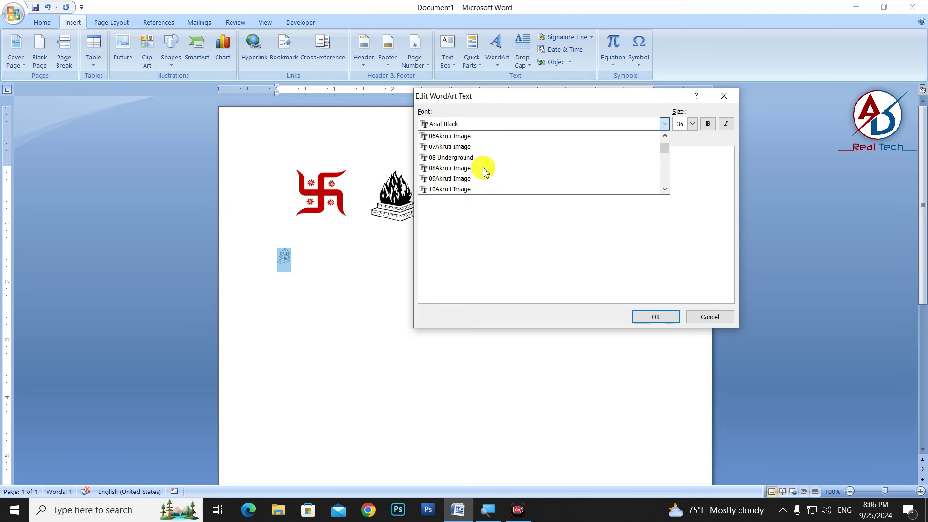
left_click(455, 148)
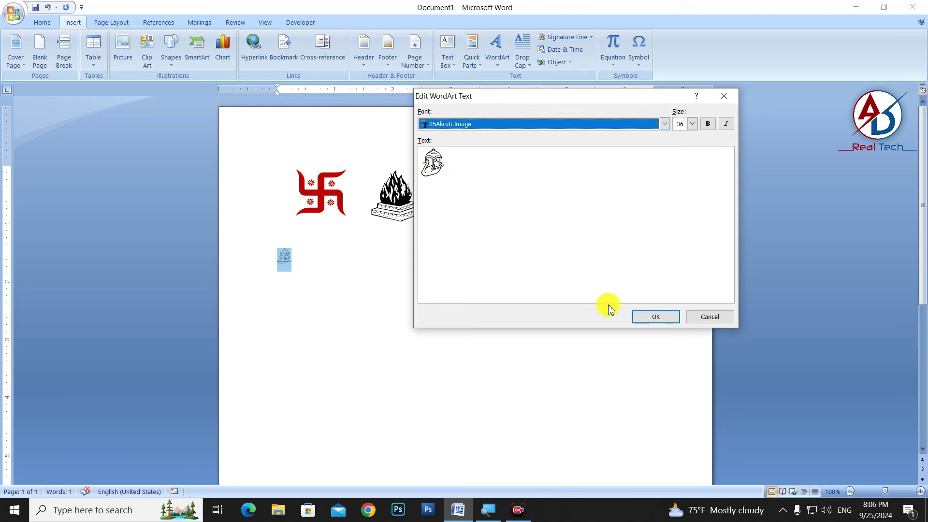
left_click(650, 318)
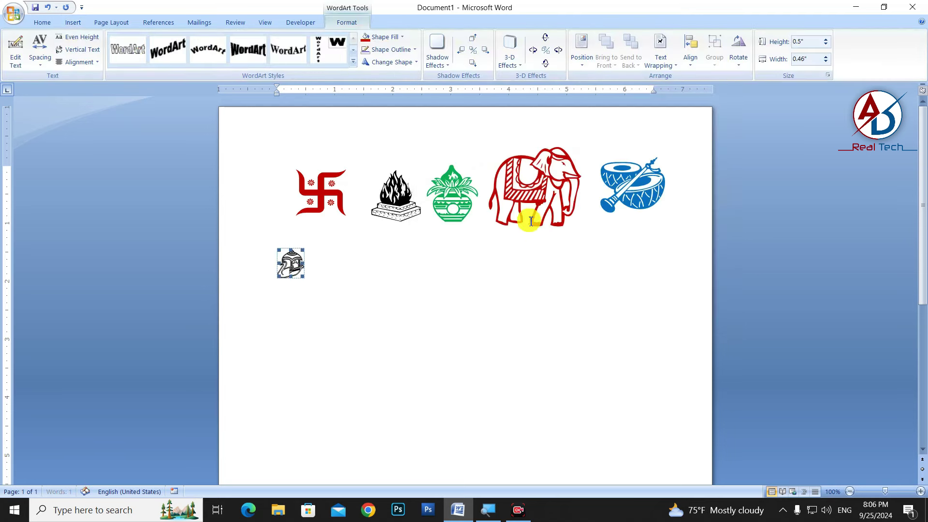
Float the boat glyph in front of text and enlarge it to about 1.21 by 1.11 inches.
left_click(661, 48)
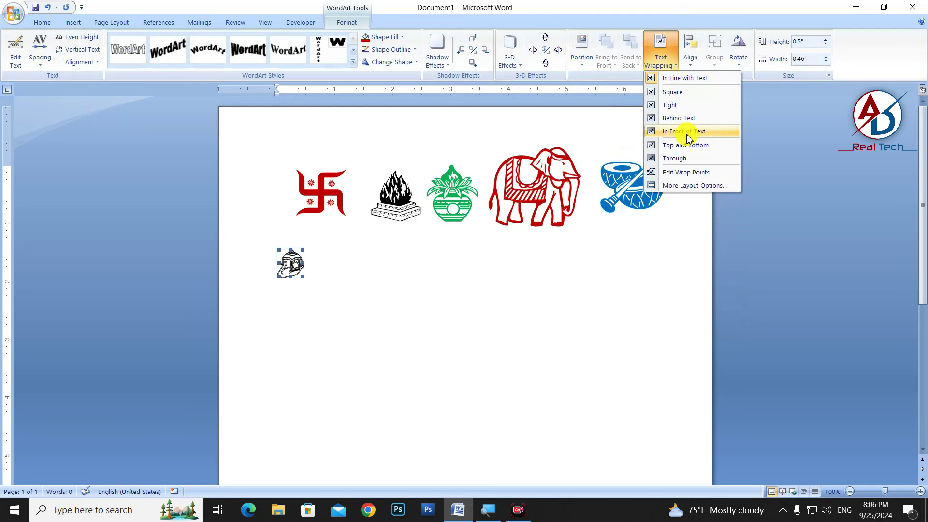
left_click(669, 130)
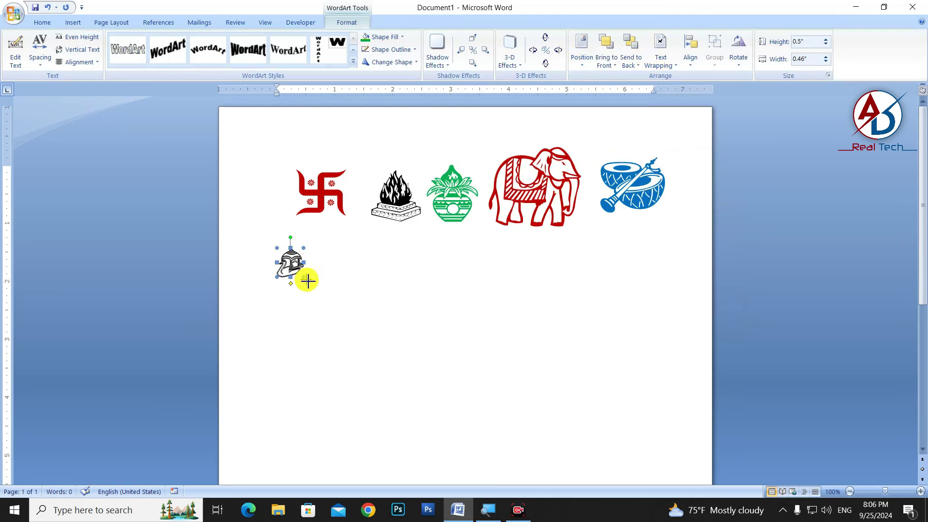
left_click_drag(308, 280, 342, 318)
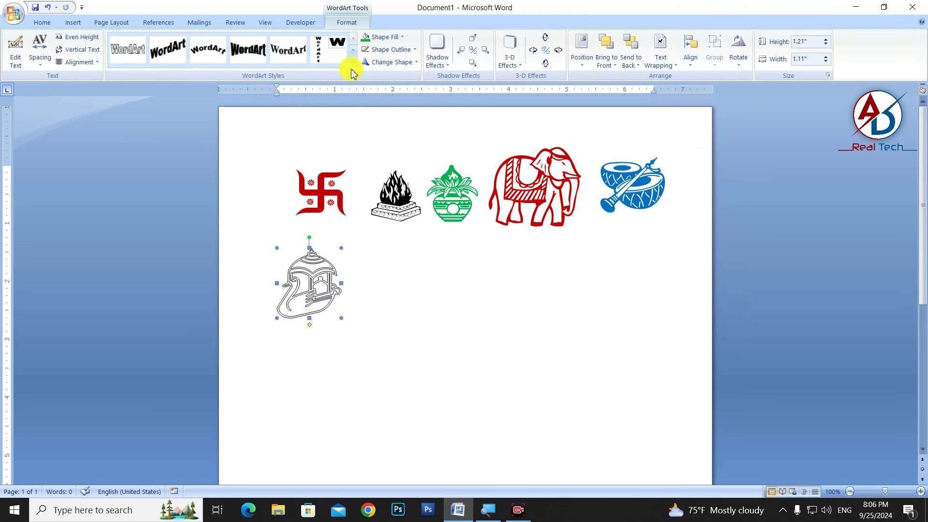
Colour the boat's fill and outline green and move it beneath the blue drum.
left_click(366, 41)
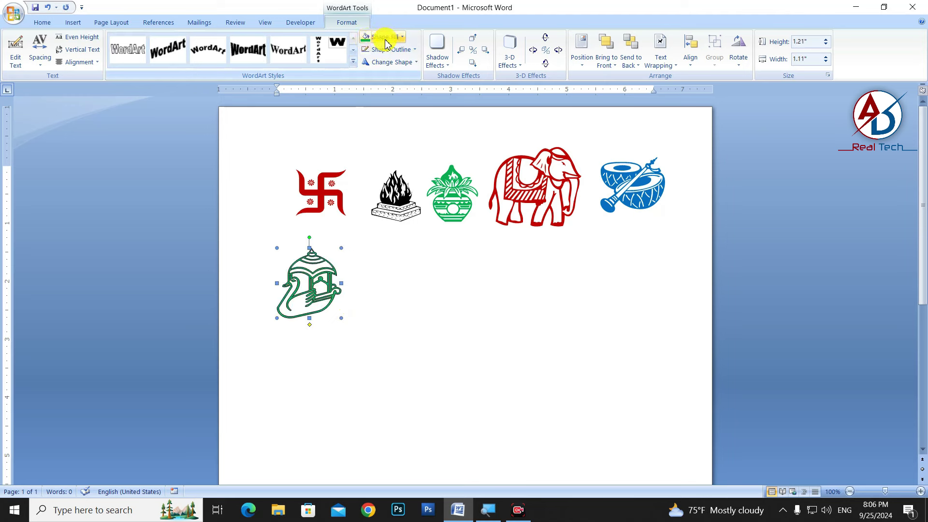
left_click(391, 49)
left_click(394, 149)
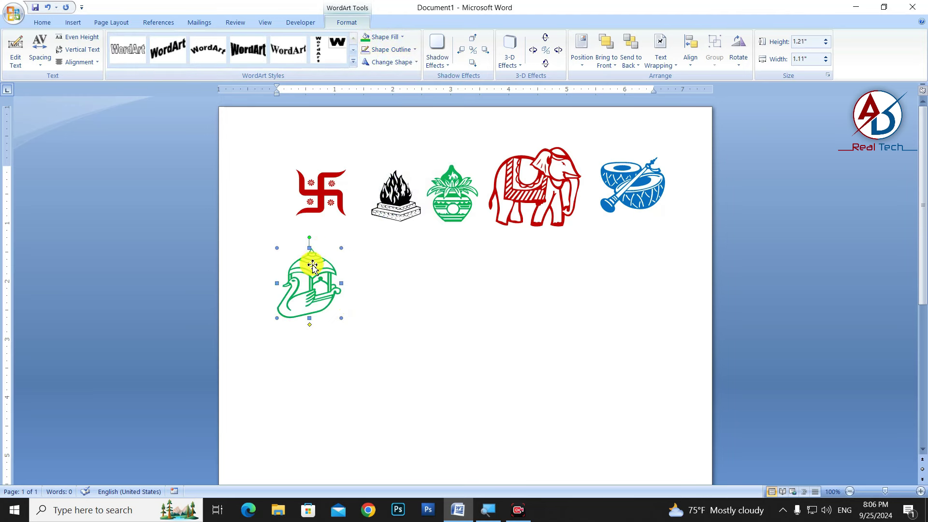
left_click_drag(313, 275, 631, 249)
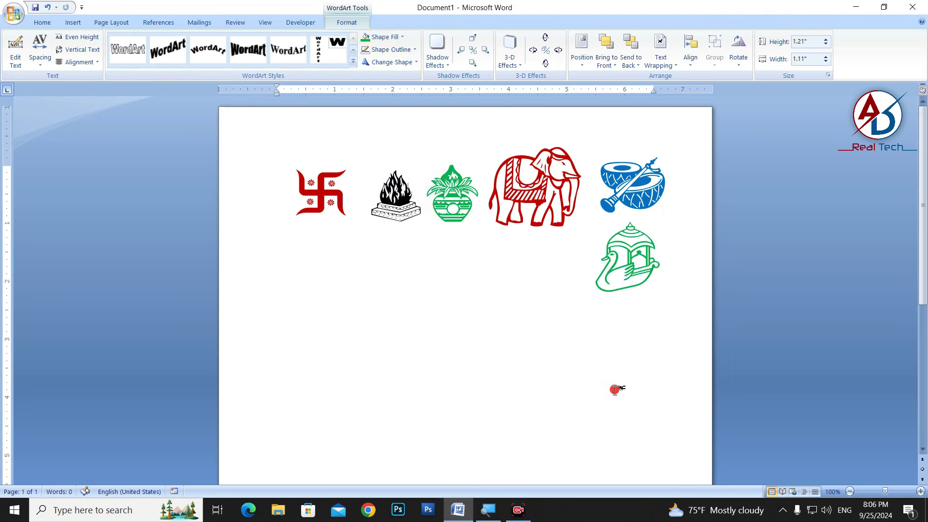
left_click(615, 387)
left_click(73, 21)
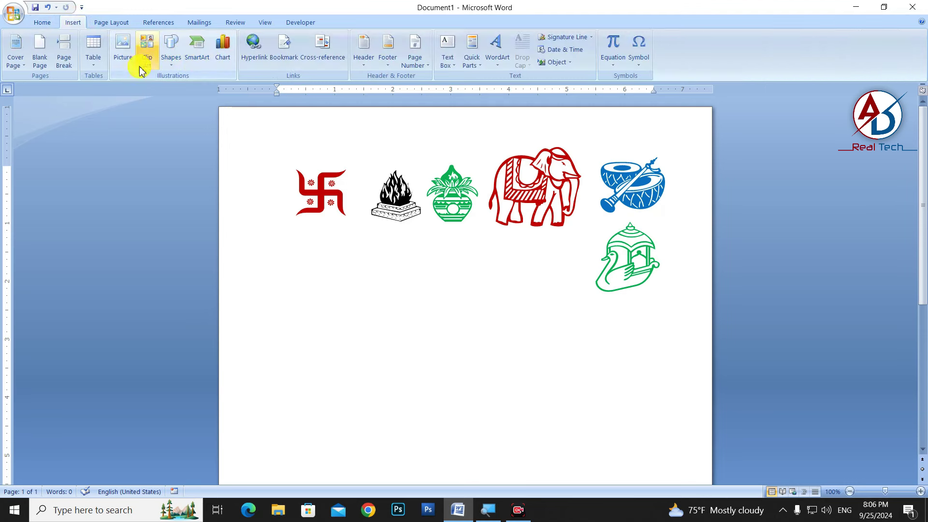
In the Symbol dialog, browse the 06 through 09Akruti Image symbol fonts.
left_click(638, 51)
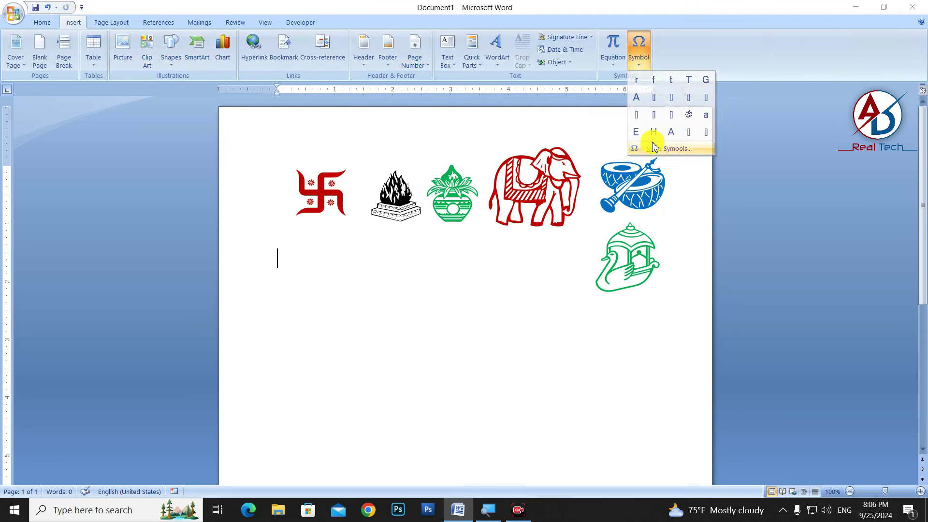
left_click(657, 145)
left_click(537, 226)
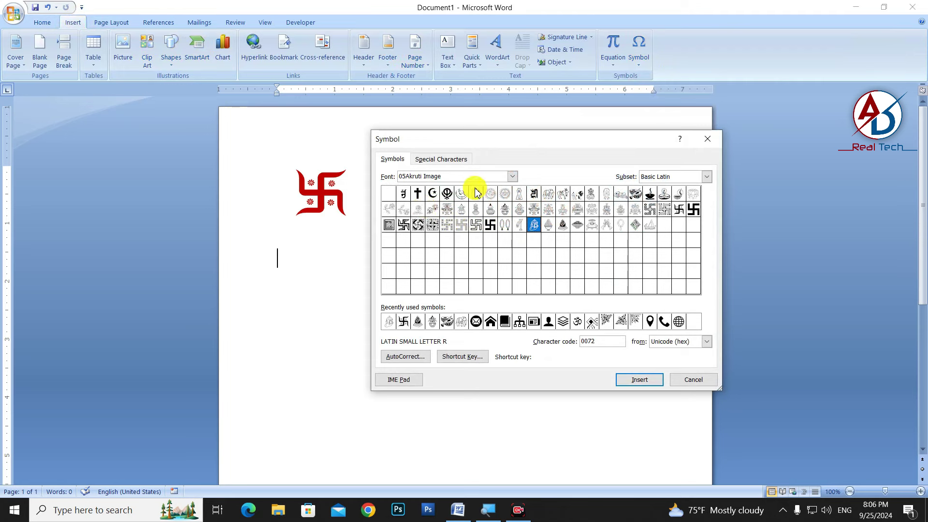
left_click(513, 177)
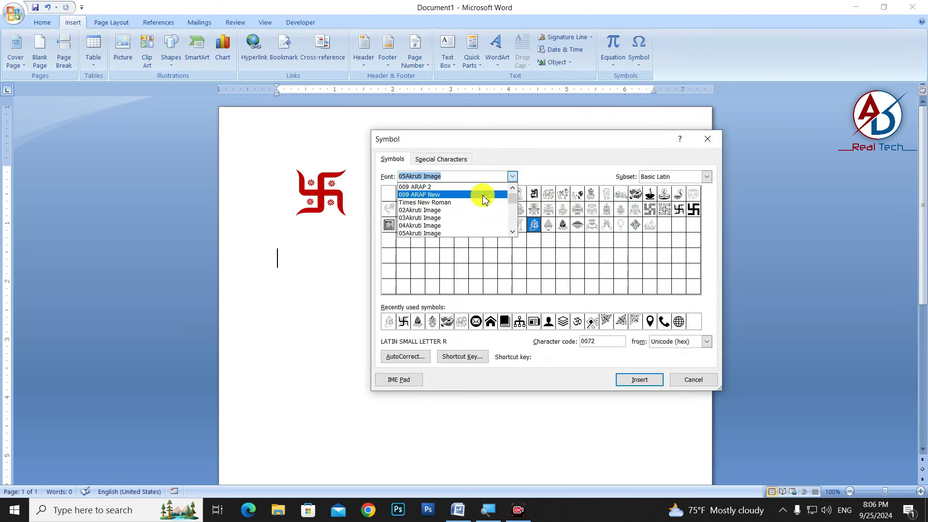
left_click(454, 218)
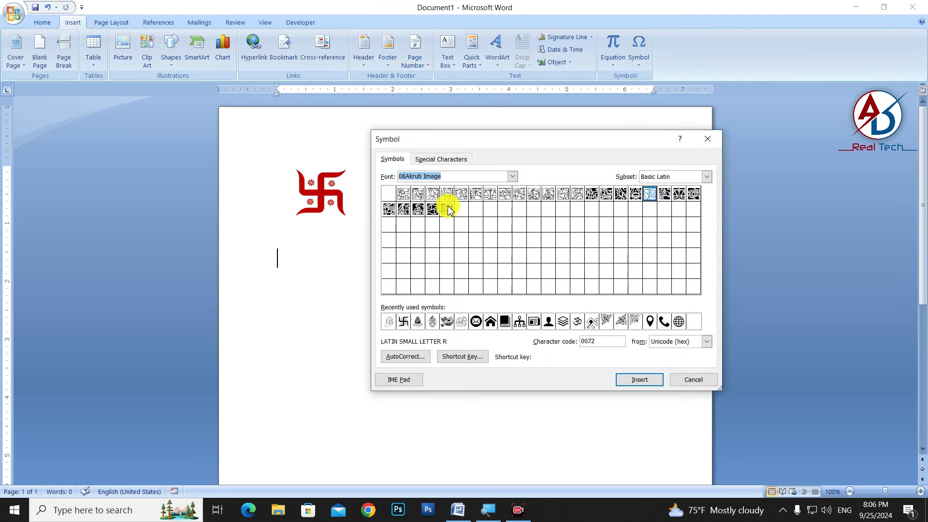
left_click(514, 177)
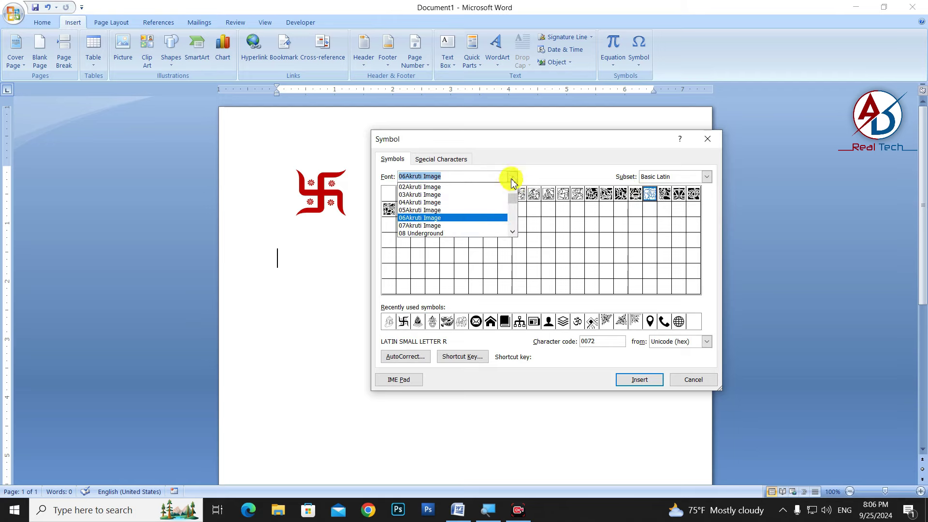
left_click(459, 226)
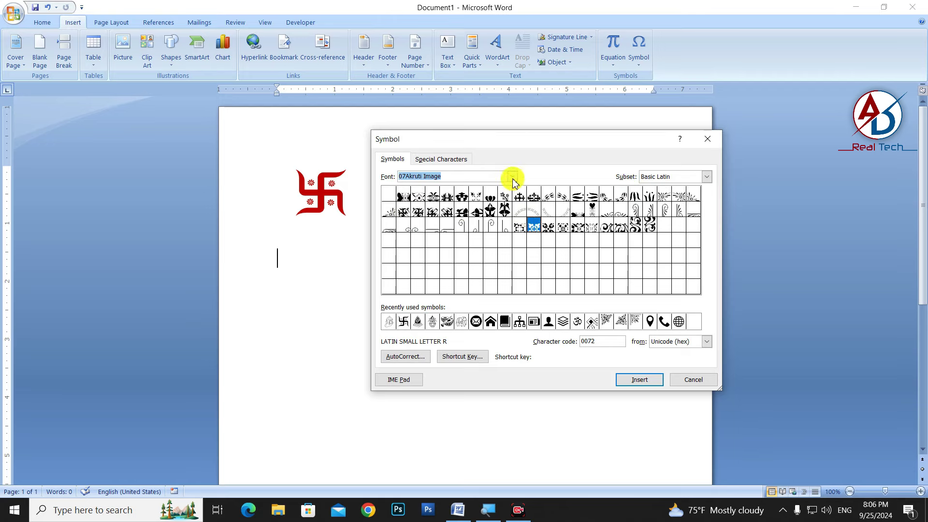
left_click(512, 177)
scroll(457, 224, "down", 1)
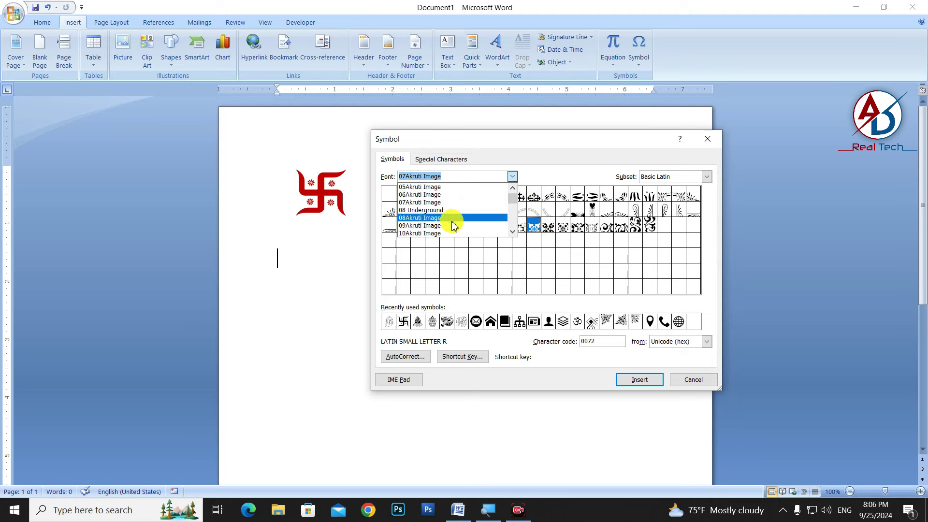
left_click(453, 224)
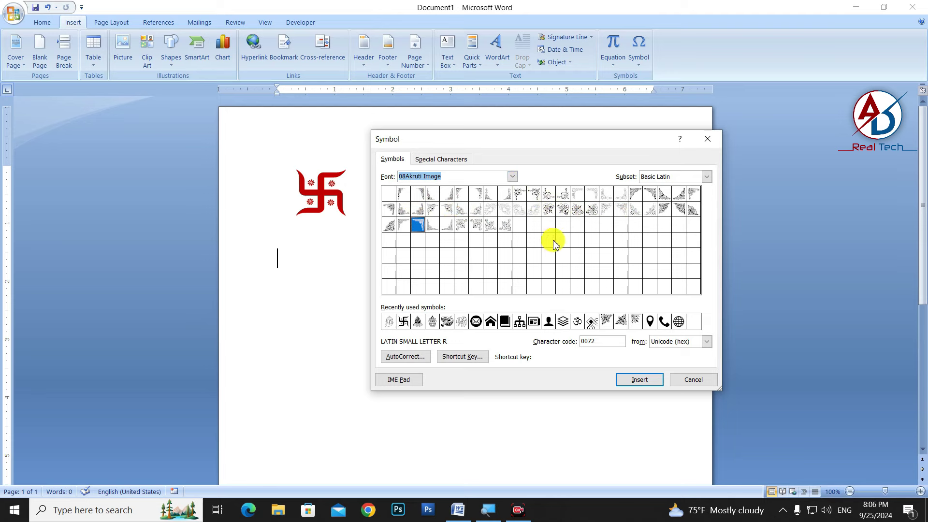
left_click(513, 177)
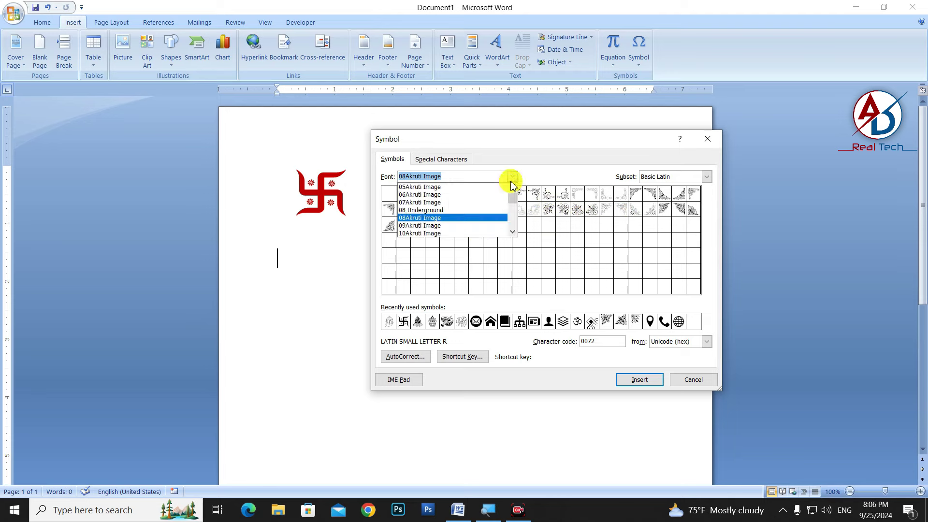
left_click(475, 225)
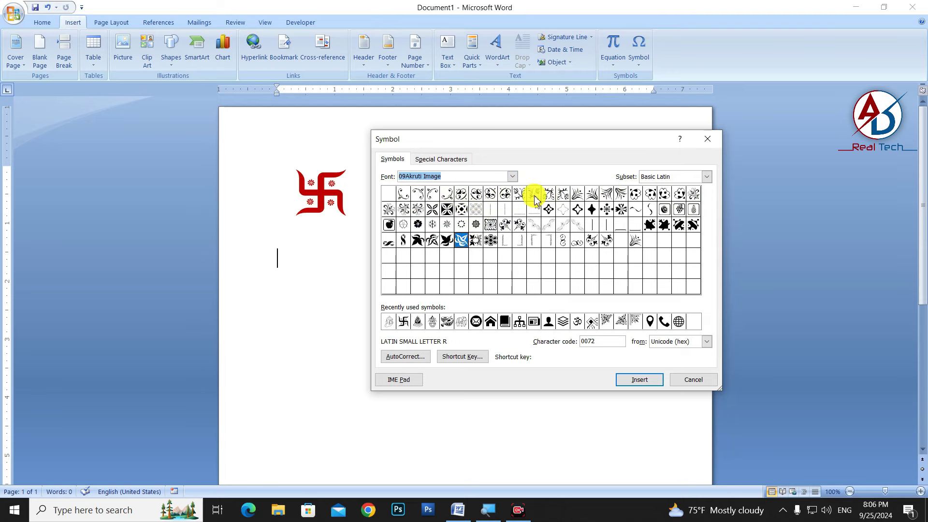
Switch to 11Akruti Image and insert the figure symbol with code 0070.
left_click(511, 178)
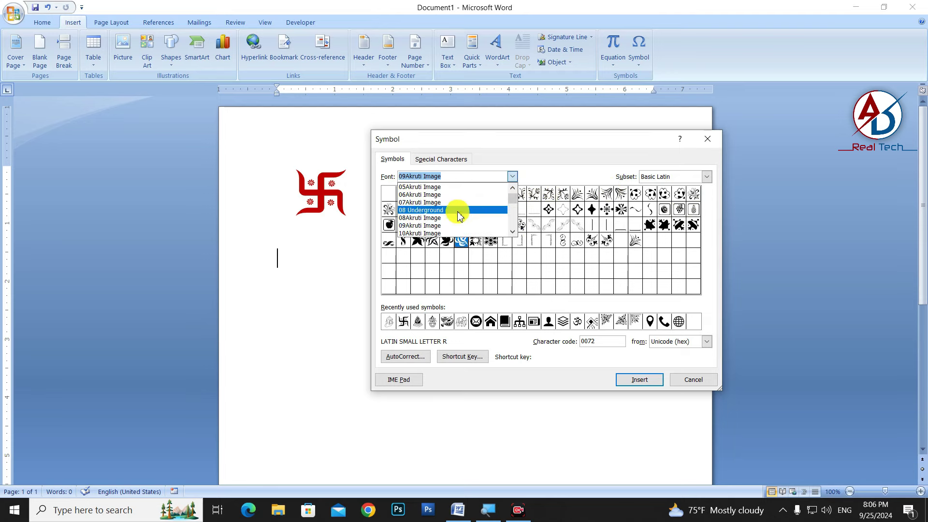
left_click(434, 212)
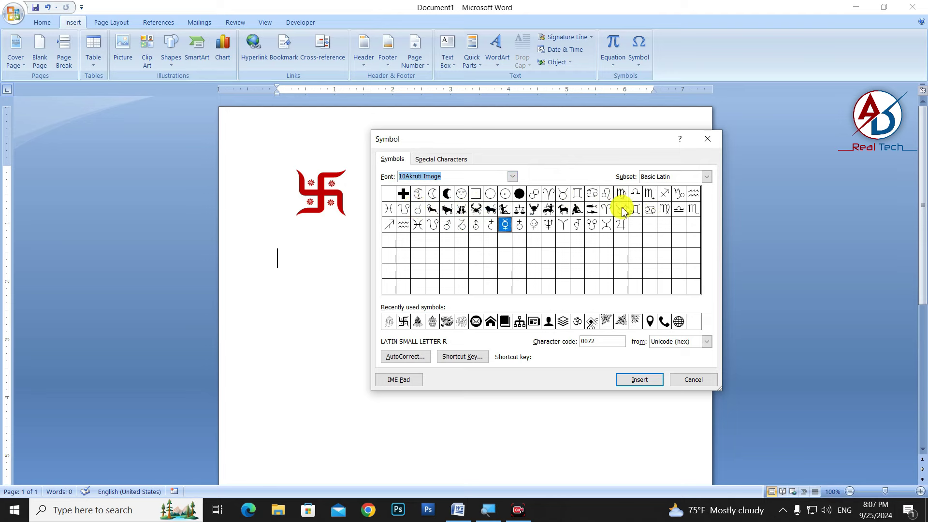
left_click(507, 176)
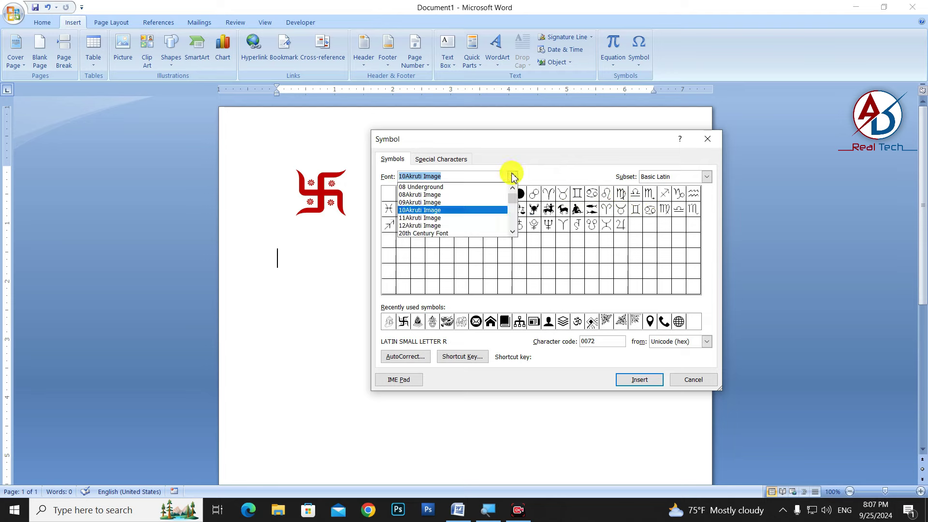
left_click(445, 218)
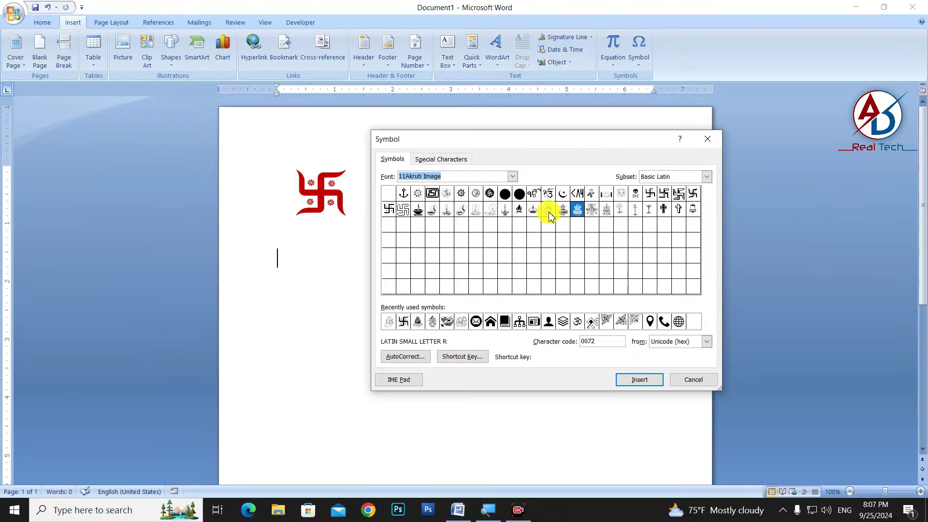
left_click(548, 213)
left_click(637, 380)
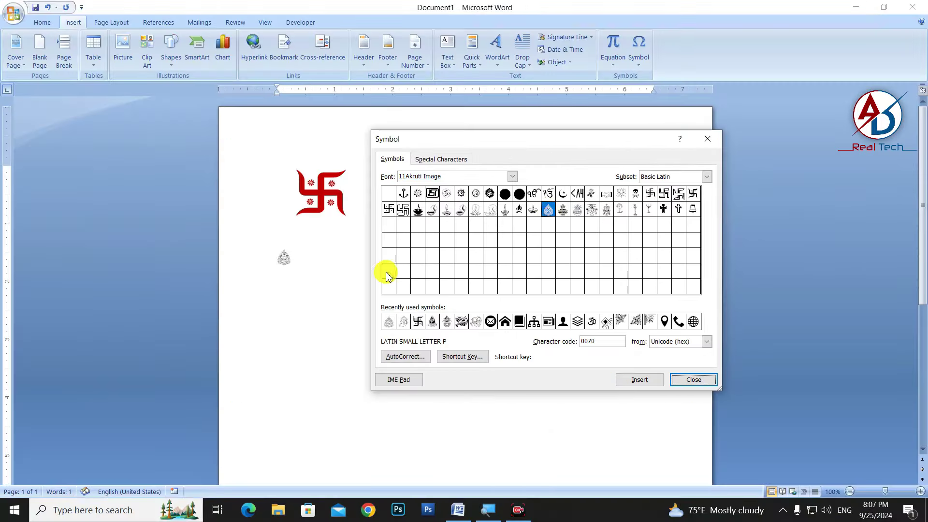
left_click(694, 380)
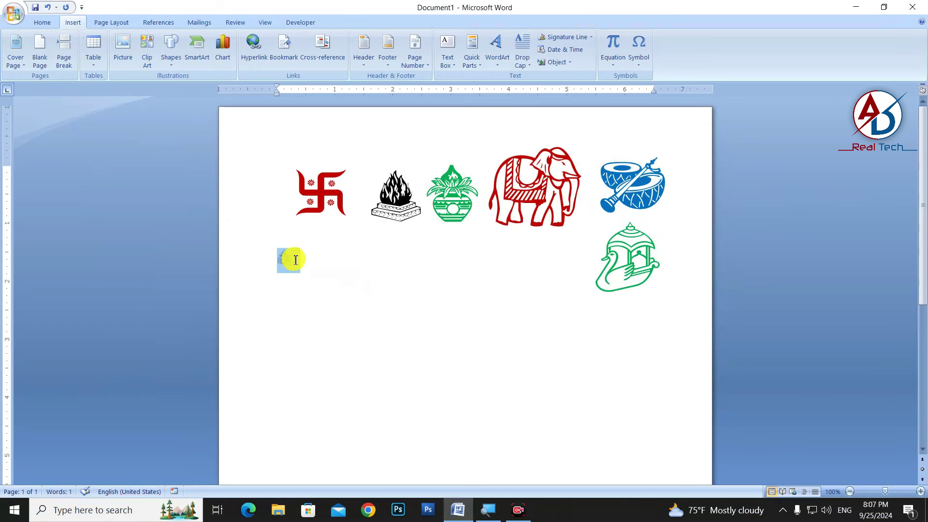
Convert the figure symbol to WordArt in 11Akruti Image, giving a 0.53 by 0.44 inch goddess face.
left_click(497, 49)
left_click(498, 94)
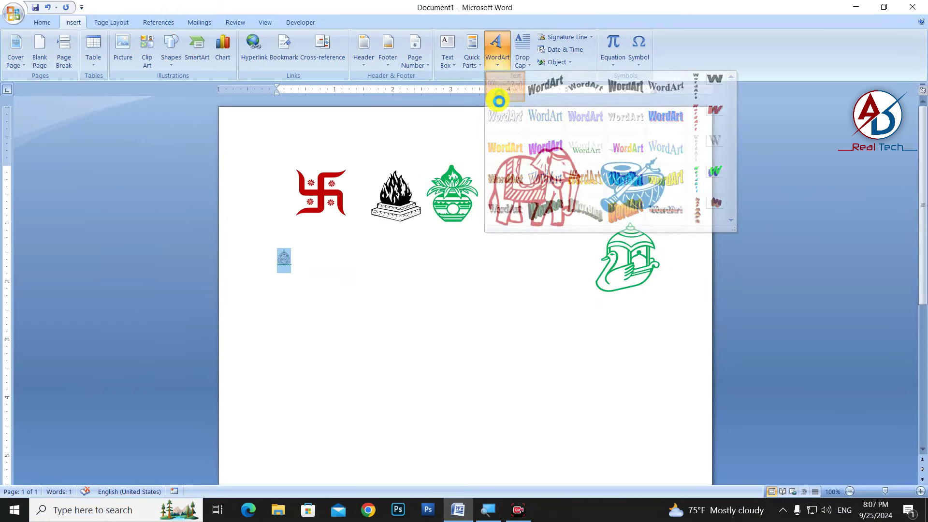
left_click(495, 124)
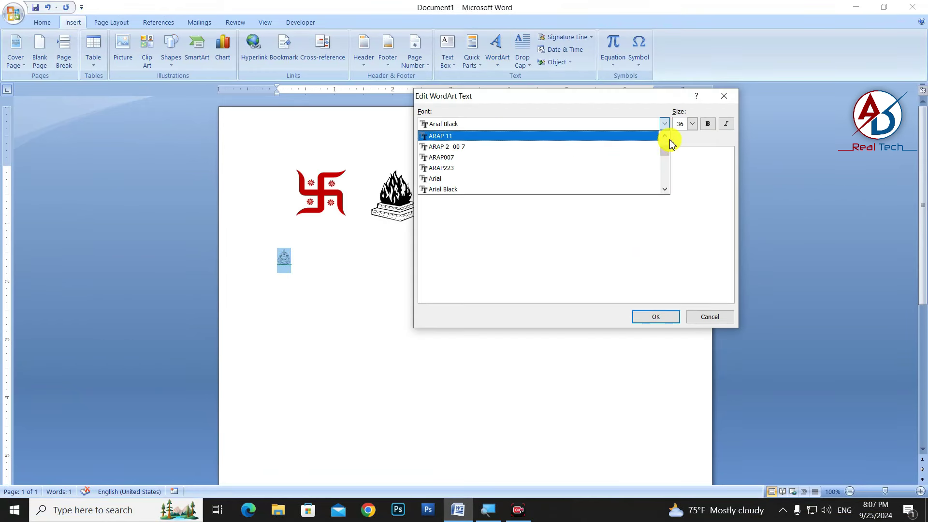
scroll(668, 138, "up", 3)
scroll(668, 137, "up", 3)
scroll(668, 138, "up", 3)
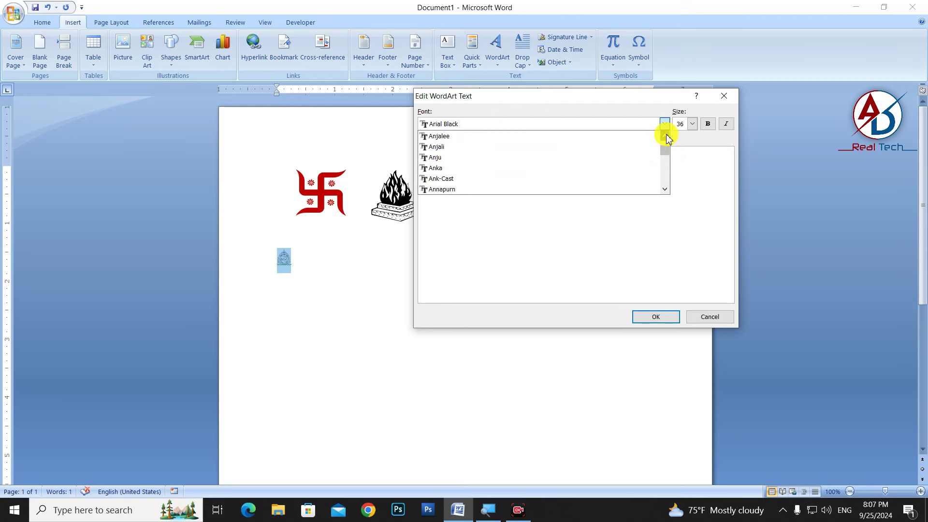
scroll(667, 138, "up", 3)
scroll(668, 138, "up", 3)
scroll(667, 138, "up", 3)
scroll(667, 137, "up", 3)
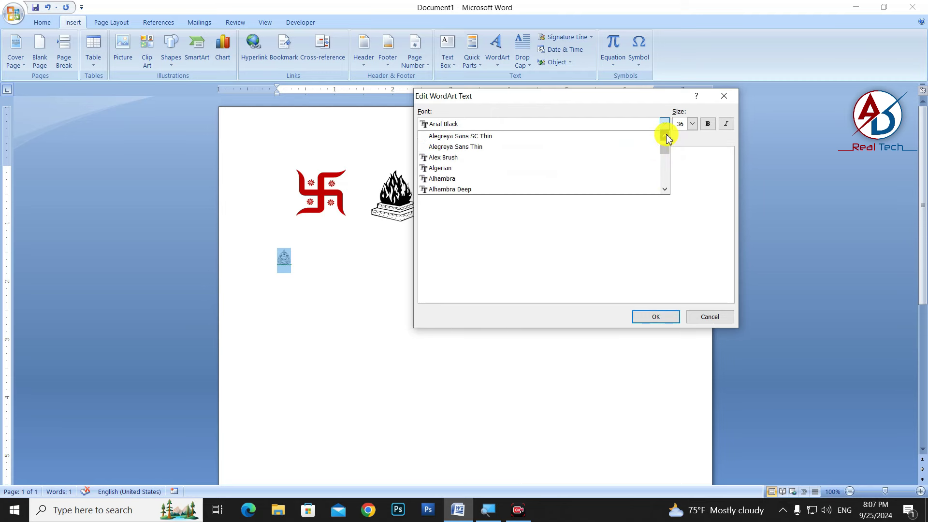
scroll(667, 138, "up", 3)
scroll(668, 138, "up", 3)
scroll(668, 138, "up", 3)
scroll(667, 138, "up", 3)
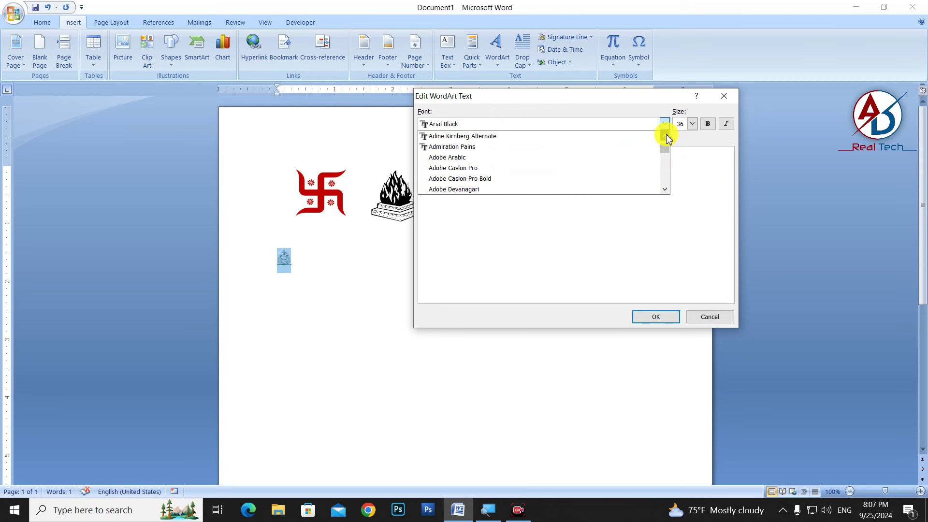
scroll(667, 138, "up", 3)
scroll(668, 137, "up", 3)
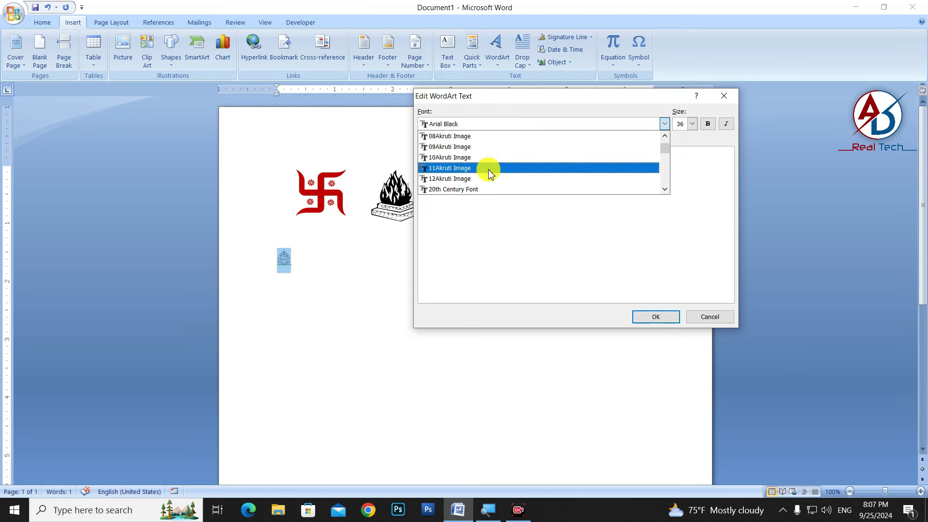
left_click(491, 167)
left_click(638, 315)
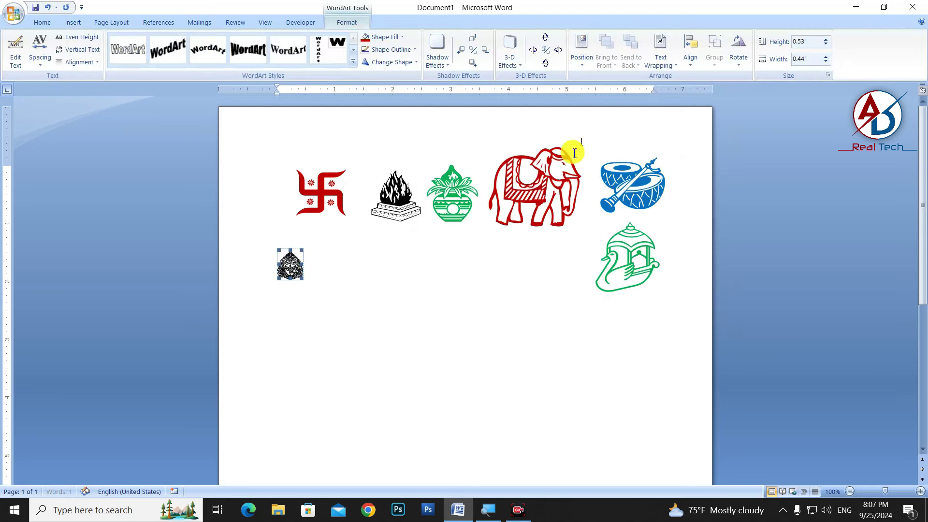
Make the goddess face float over text and enlarge it to about 1.69 by 1.4 inches.
left_click(660, 58)
left_click(674, 129)
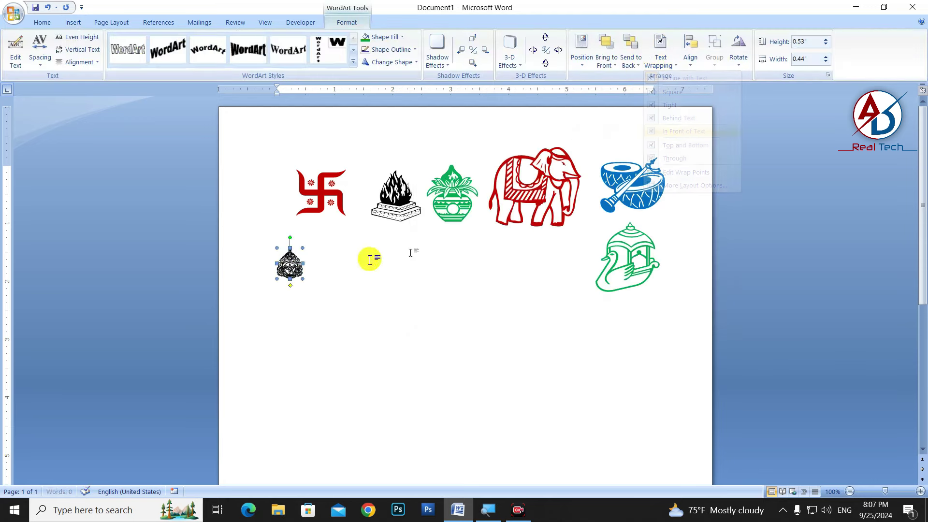
left_click_drag(303, 280, 359, 346)
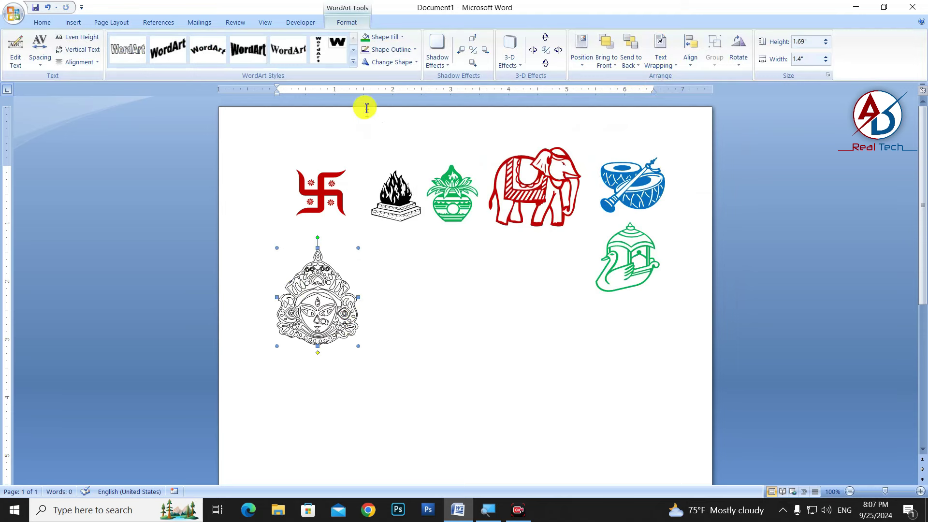
Fill the goddess face dark red and remove its outline.
left_click(387, 37)
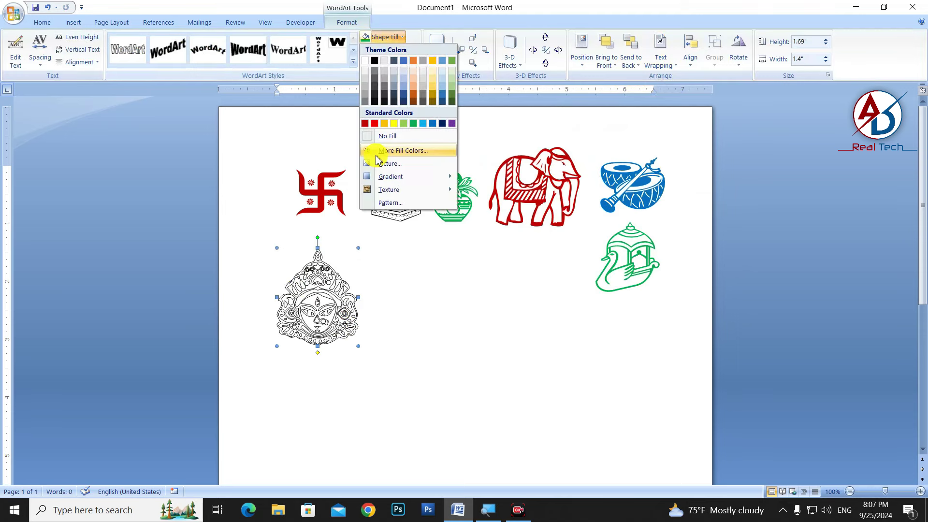
left_click(365, 123)
left_click(391, 49)
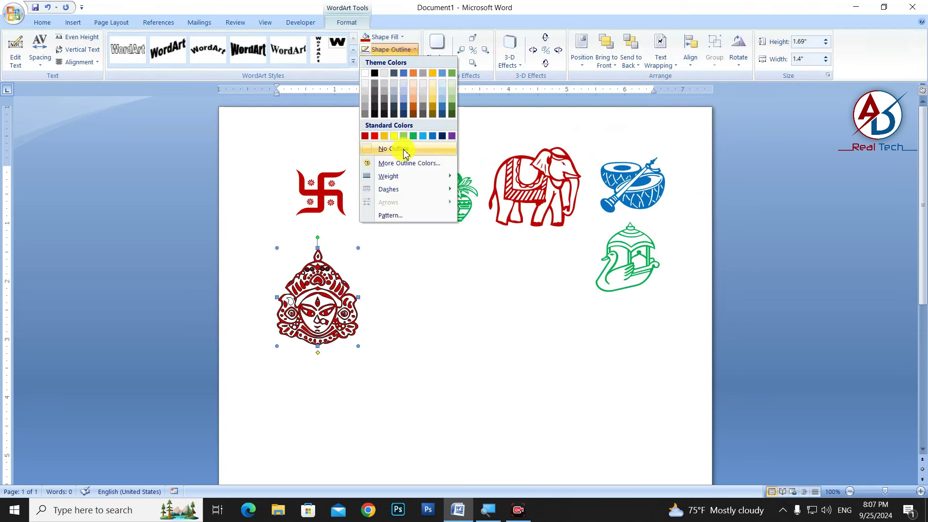
left_click(404, 151)
Shrink the face to about 1.31 by 1.17 inches and position it beneath the elephant.
left_click_drag(328, 310, 517, 299)
left_click_drag(547, 336, 533, 313)
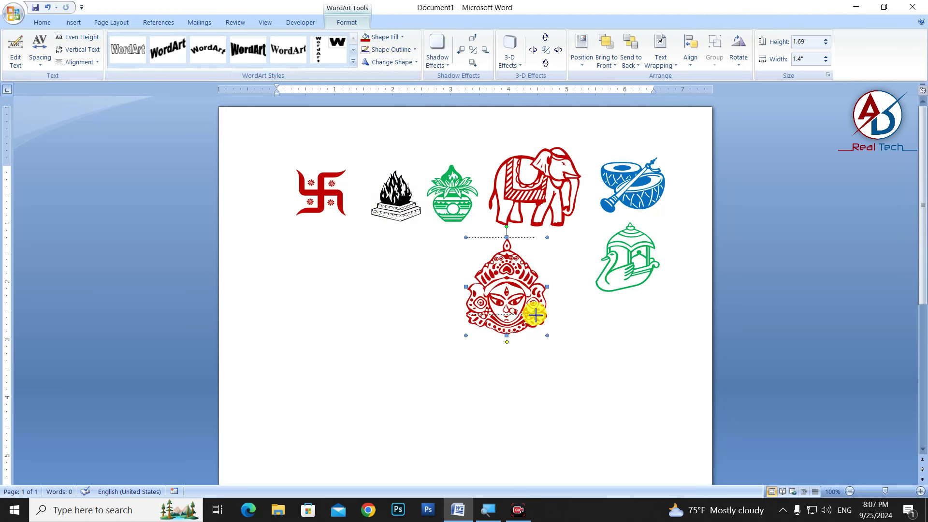
left_click(522, 269)
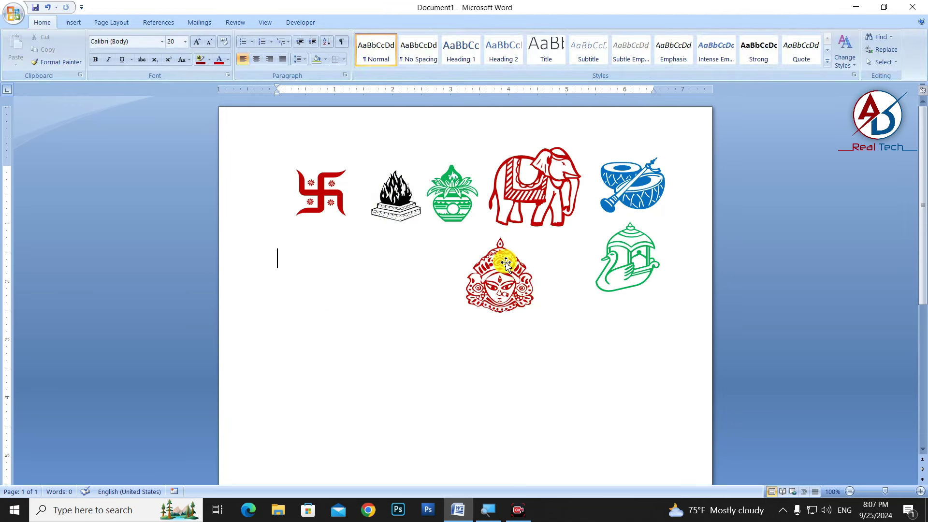
left_click_drag(506, 265, 539, 264)
left_click(619, 372)
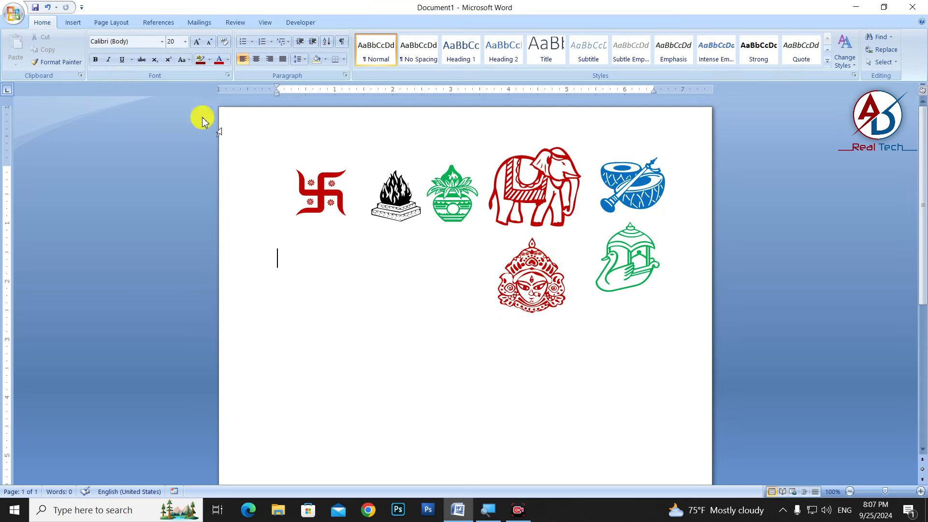
left_click(70, 24)
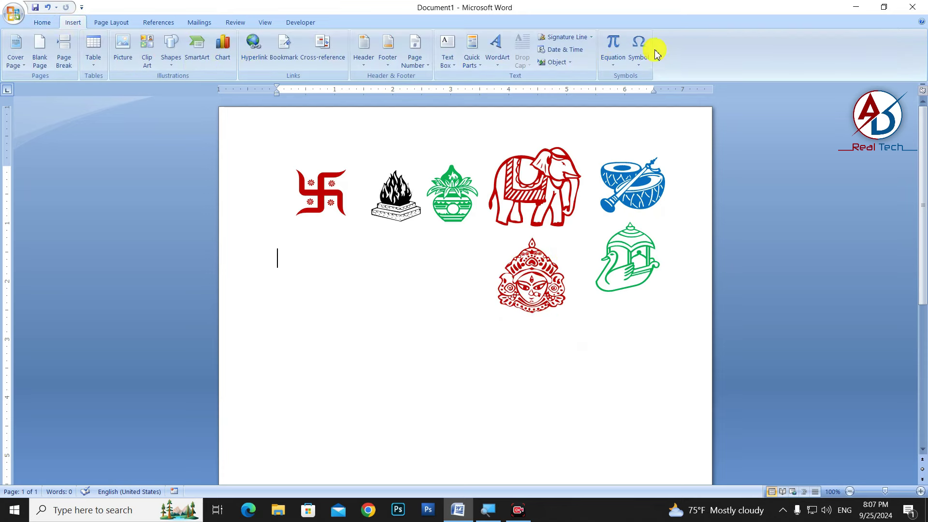
left_click(639, 48)
left_click(648, 147)
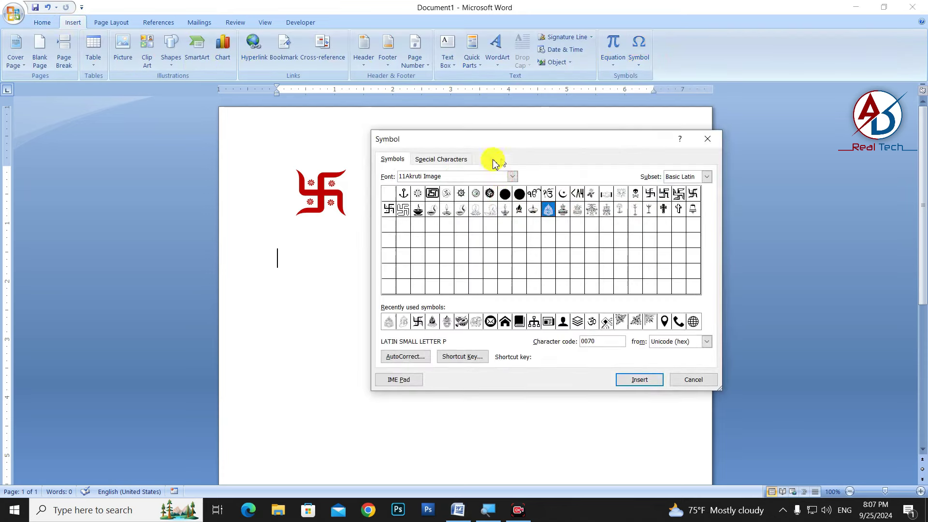
left_click(511, 177)
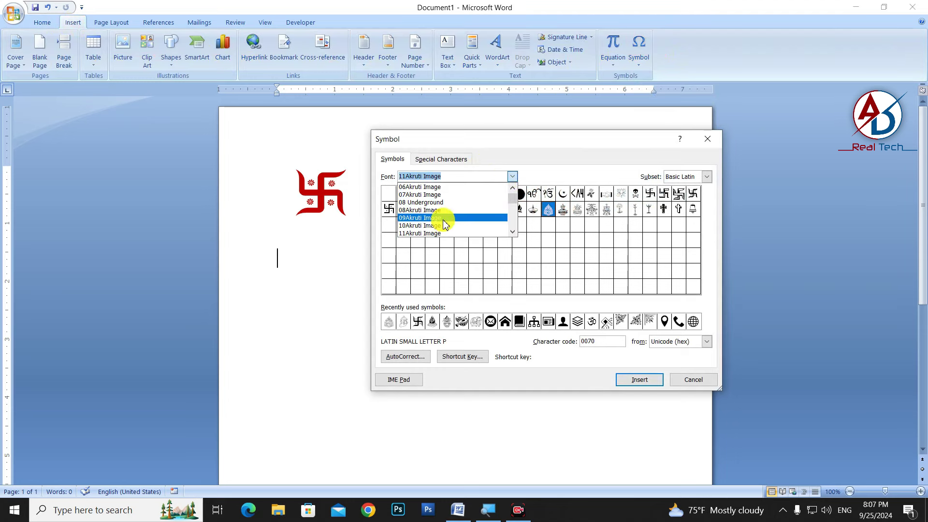
scroll(433, 233, "down", 1)
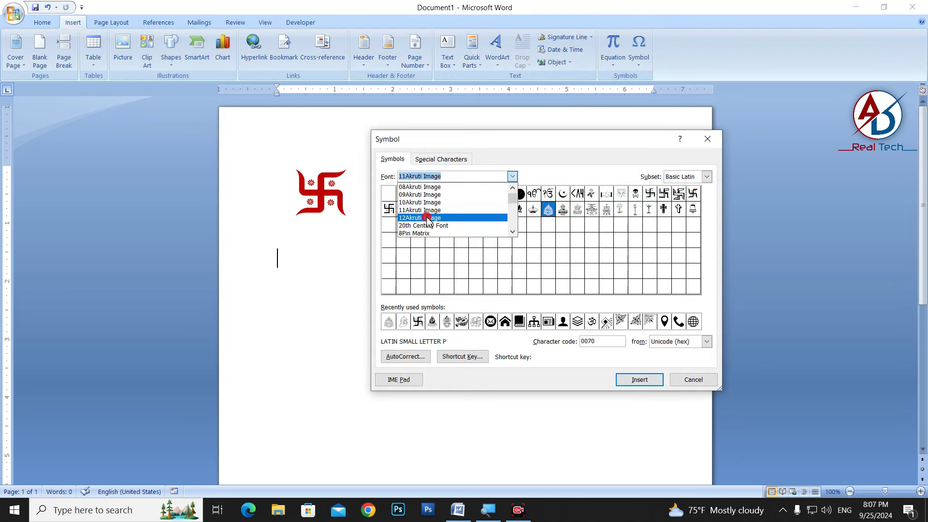
left_click(425, 217)
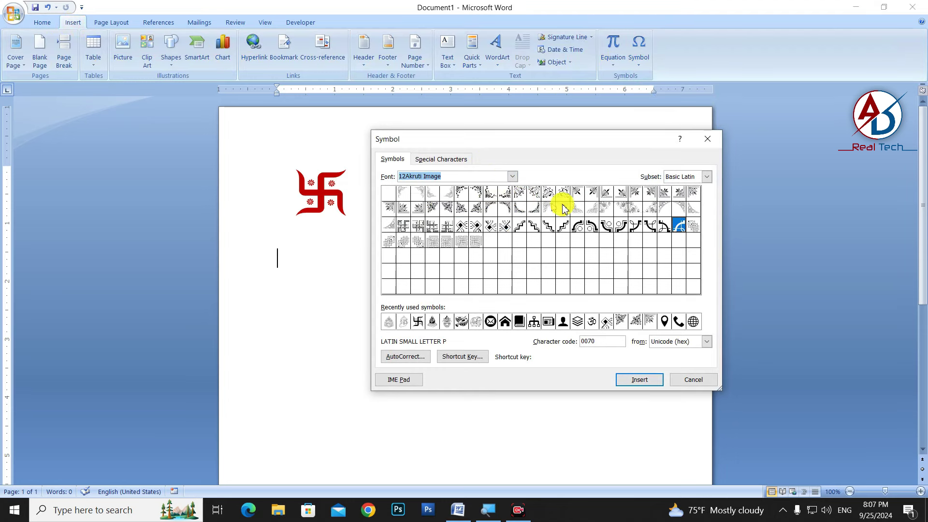
left_click(513, 177)
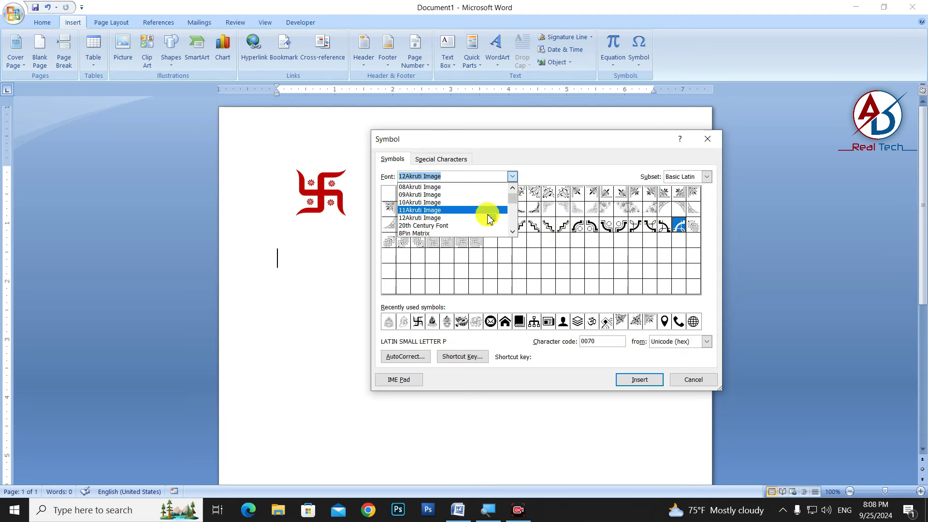
left_click(694, 382)
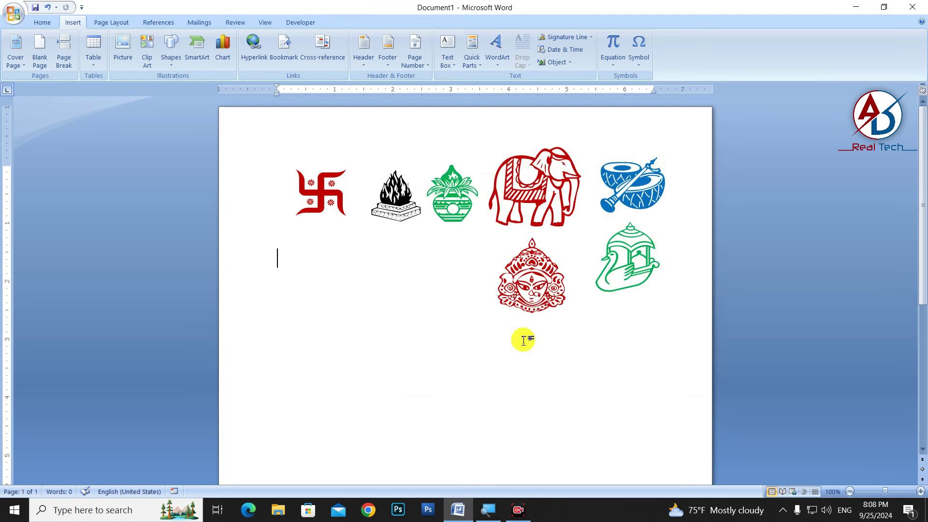